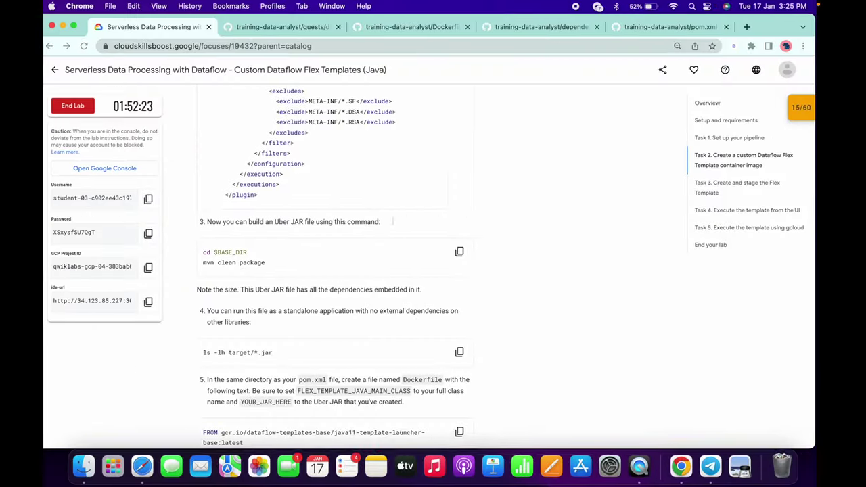
Copy the JAR listing command from the lab instructions and run ls -lh target/*.jar in the Theia IDE terminal.
scroll(394, 224, up, 10)
scroll(393, 220, up, 5)
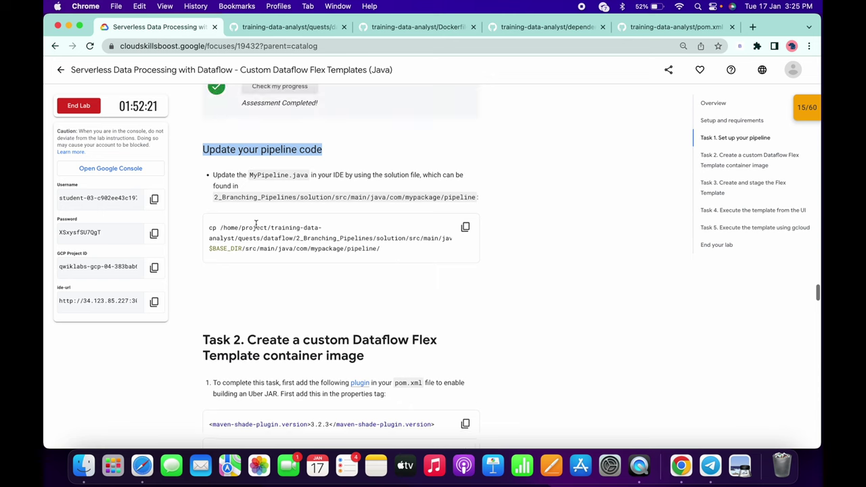
scroll(350, 249, down, 15)
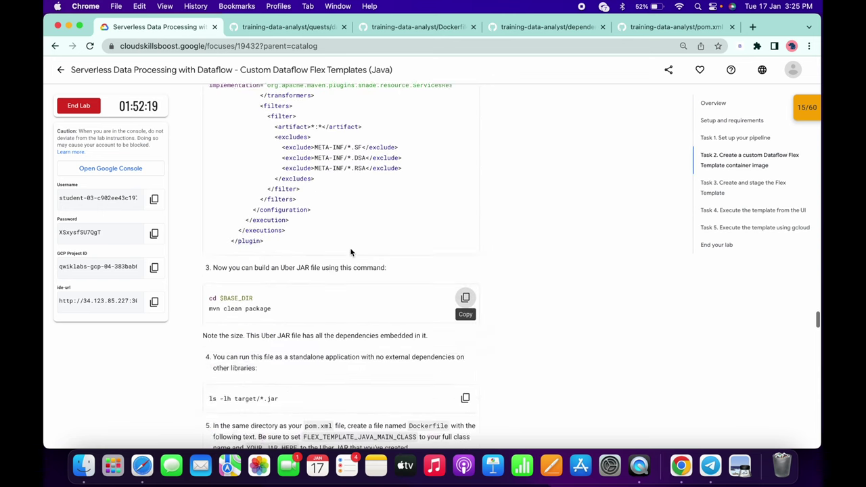
scroll(231, 246, down, 5)
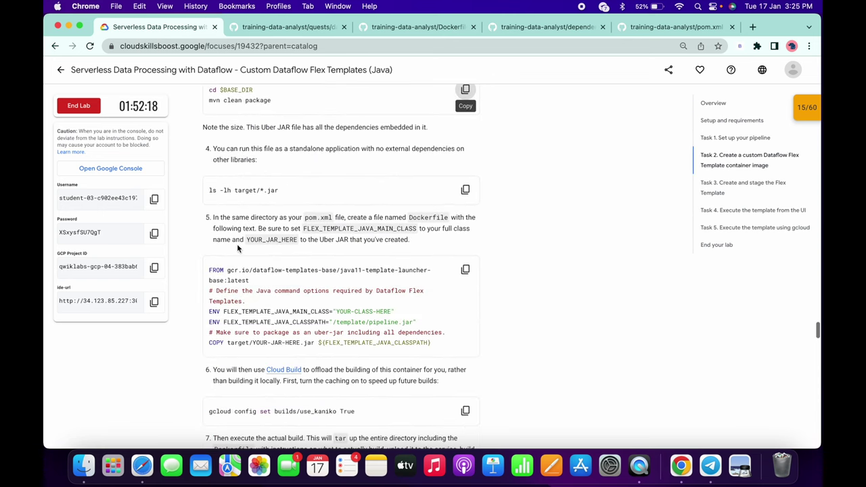
click(465, 193)
key(ctrl+Right)
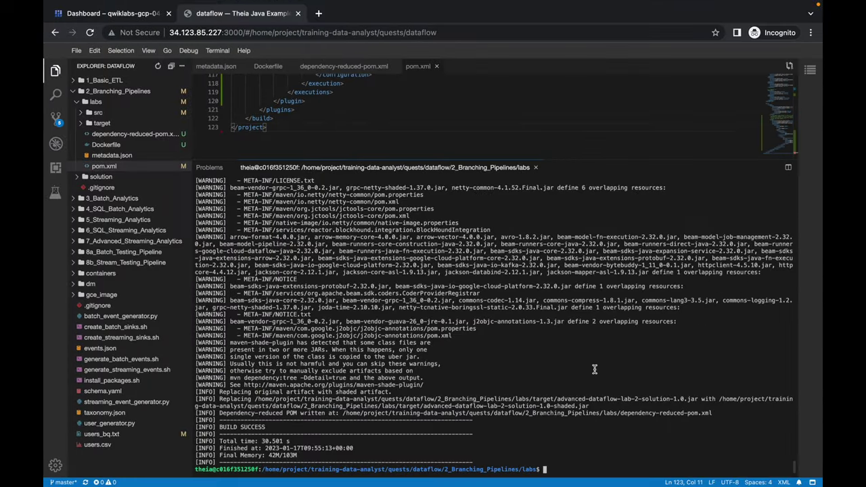
key(super+v)
key(Return)
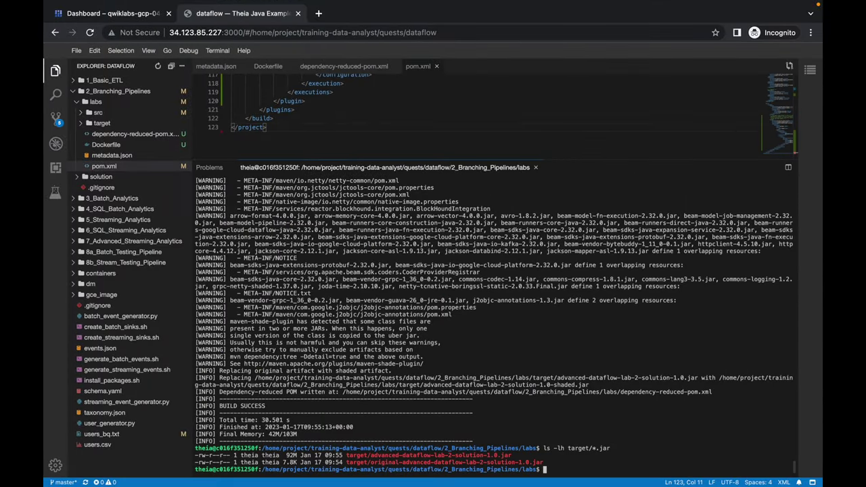
Turn on build caching by running the lab's gcloud config set builds/use_kaniko True command in the Theia terminal.
key(ctrl+Left)
scroll(369, 306, down, 4)
click(466, 293)
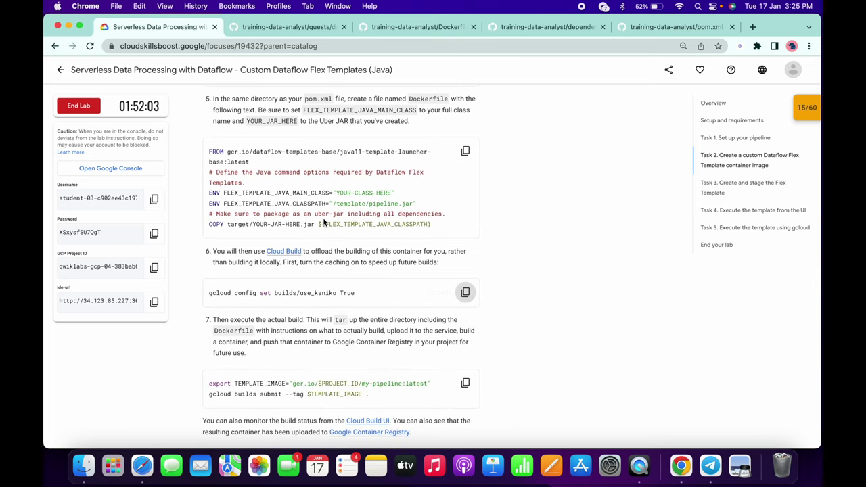
key(ctrl+Right)
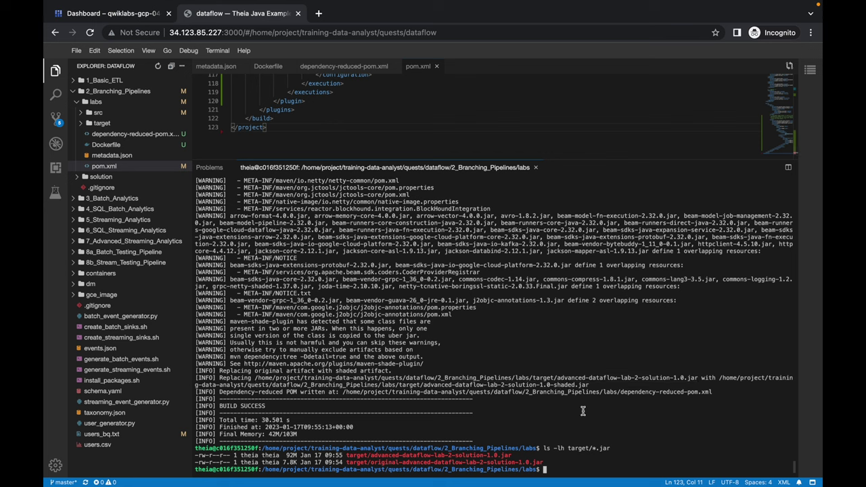
key(super+v)
key(Return)
Export TEMPLATE_IMAGE as "gcr.io/$PROJECT_ID/my-pipeline:latest" and submit the container build, hiding the file explorer and enlarging the terminal.
key(ctrl+Left)
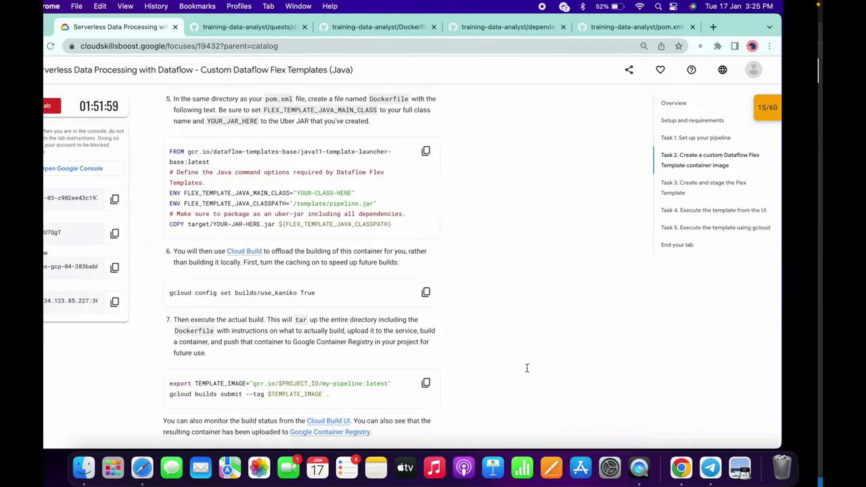
scroll(381, 310, down, 3)
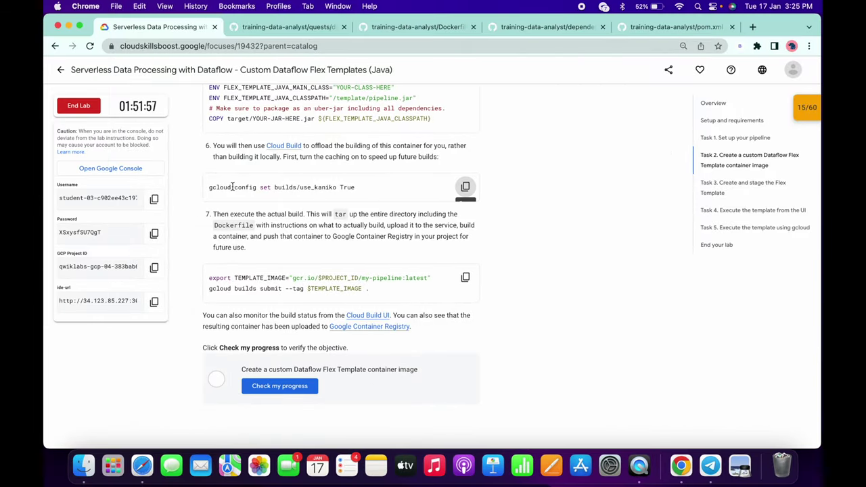
click(468, 278)
key(ctrl+Right)
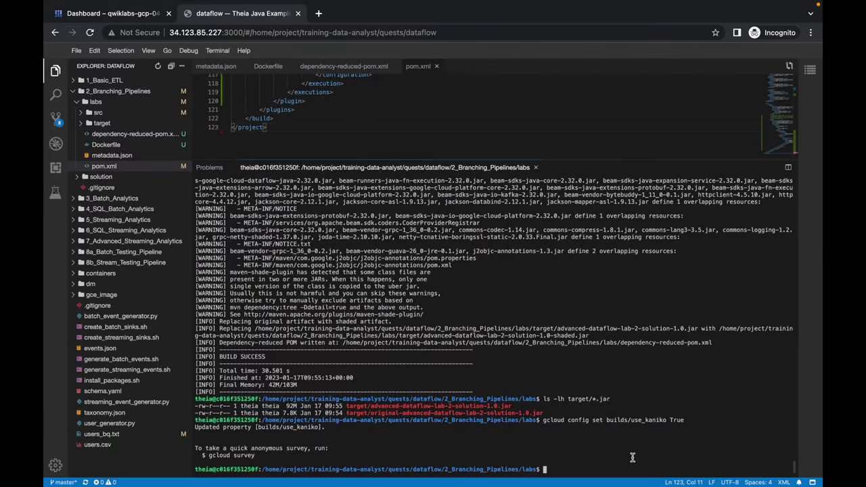
key(ctrl+v)
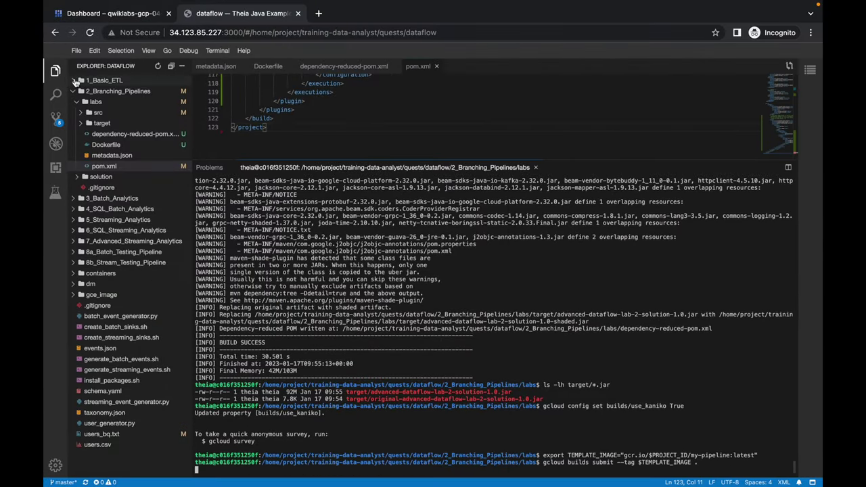
click(54, 72)
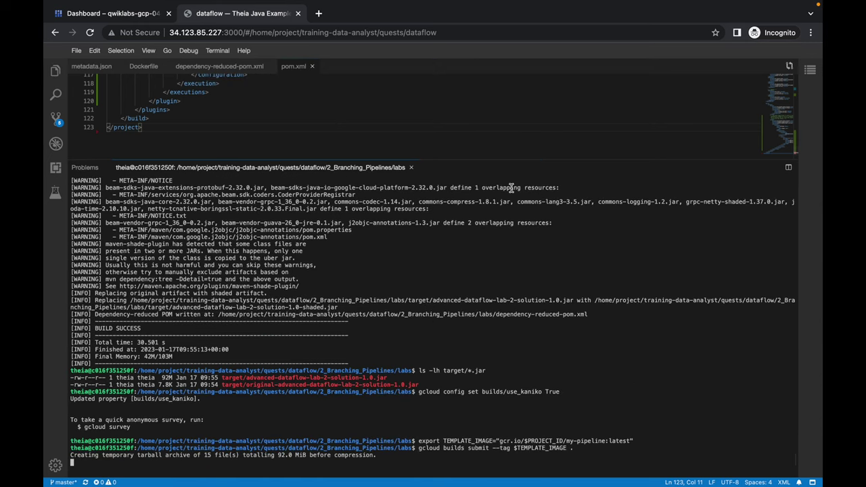
drag(487, 159, 485, 129)
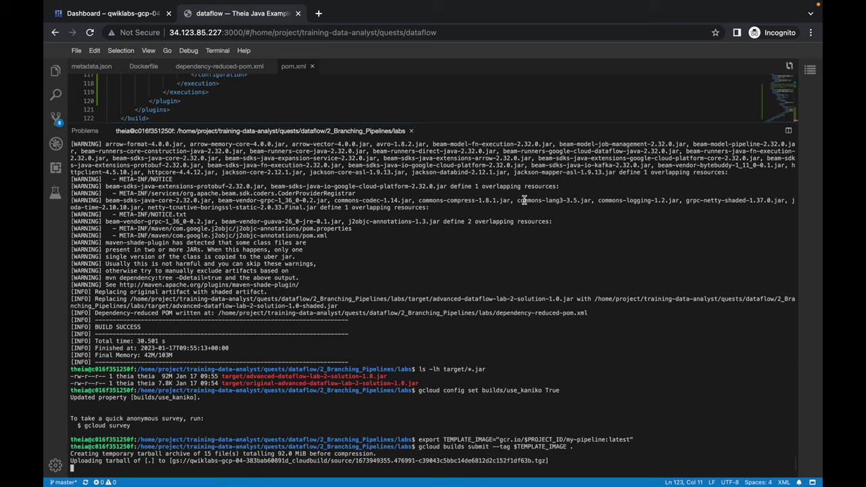
Follow the container build in the terminal and check the lab progress for "Create a custom Dataflow Flex Template container image".
key(super+Tab)
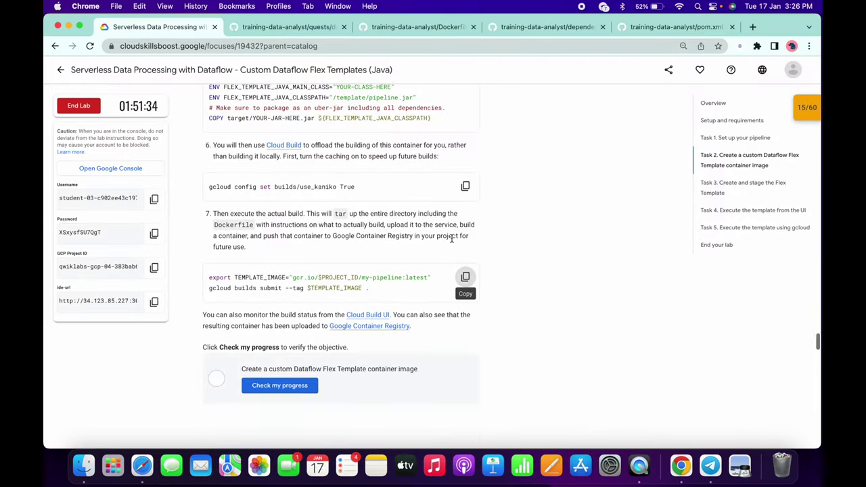
scroll(464, 272, down, 5)
scroll(452, 241, up, 5)
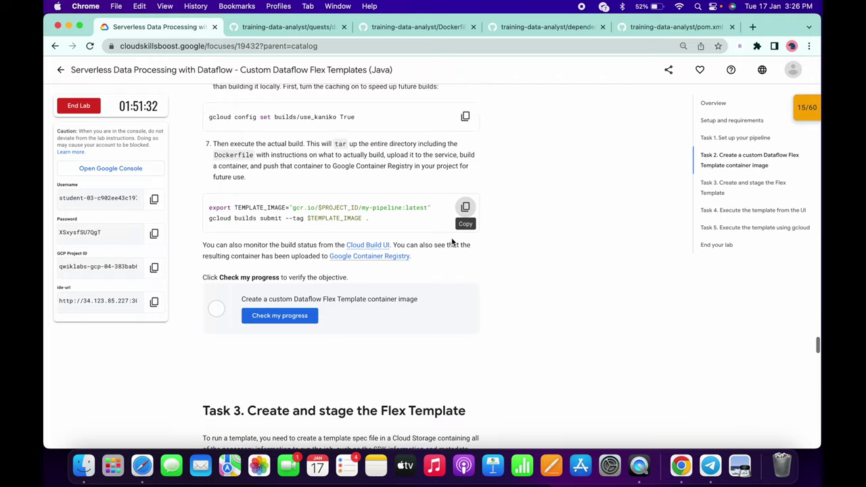
key(super+Tab)
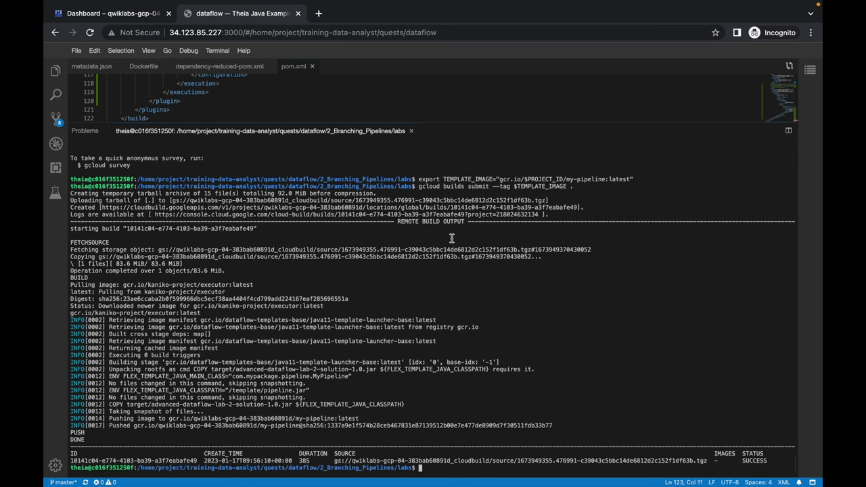
key(ctrl+Left)
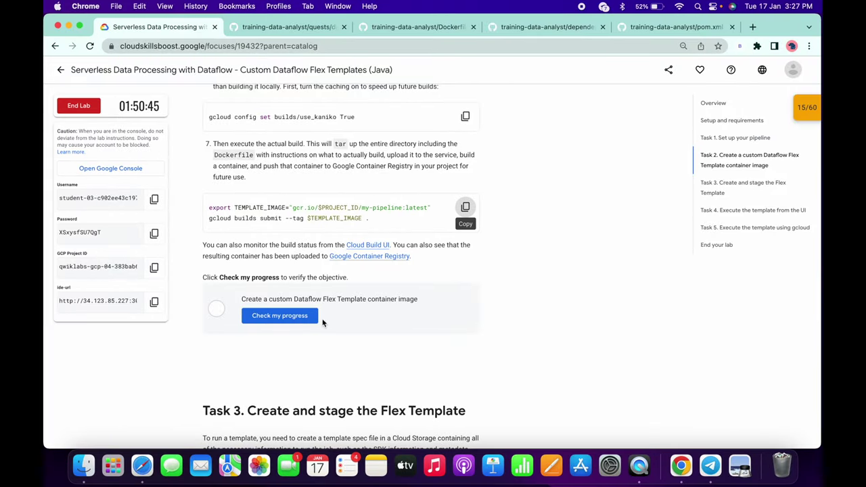
click(297, 318)
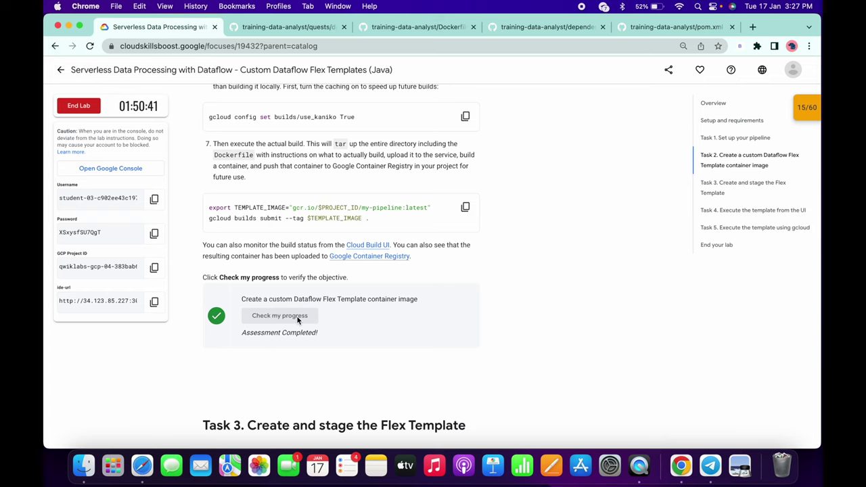
Run the lab's flex-template build commands with TEMPLATE_PATH "gs://${PROJECT_ID}/templates/mytemplate.json" in the terminal and accept installing the gcloud beta component.
scroll(298, 321, down, 5)
scroll(298, 321, down, 3)
scroll(325, 271, down, 4)
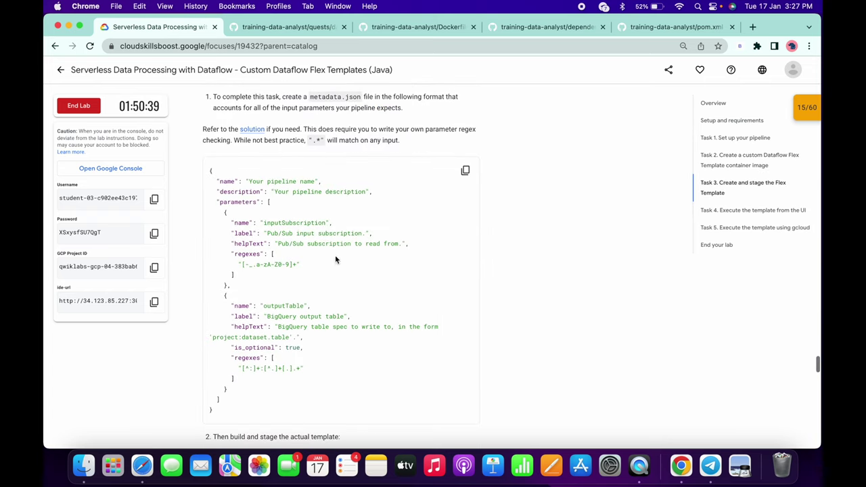
scroll(418, 277, down, 5)
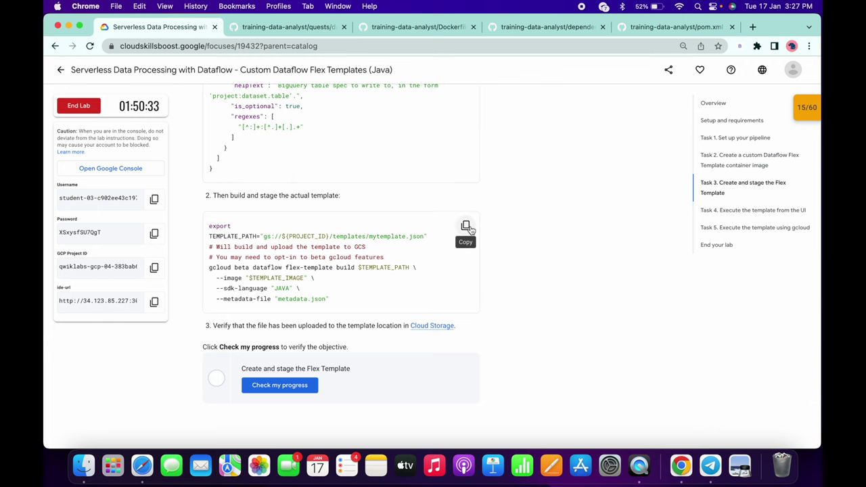
click(466, 227)
key(ctrl+Right)
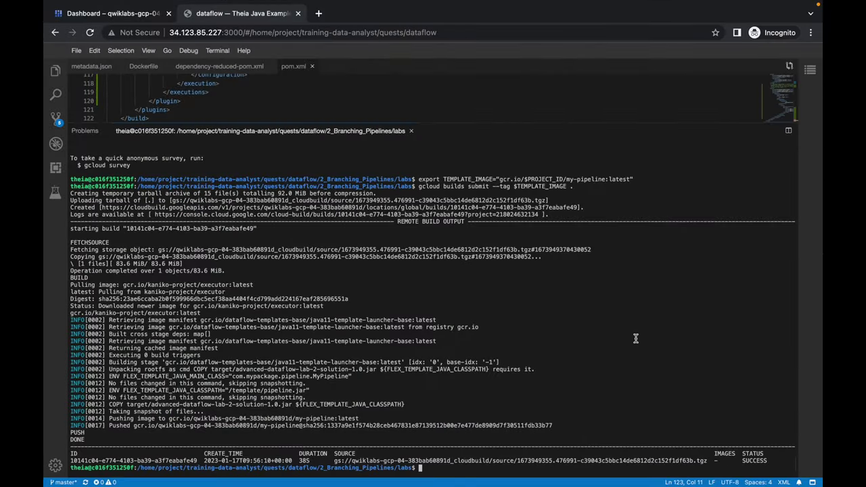
key(super+v)
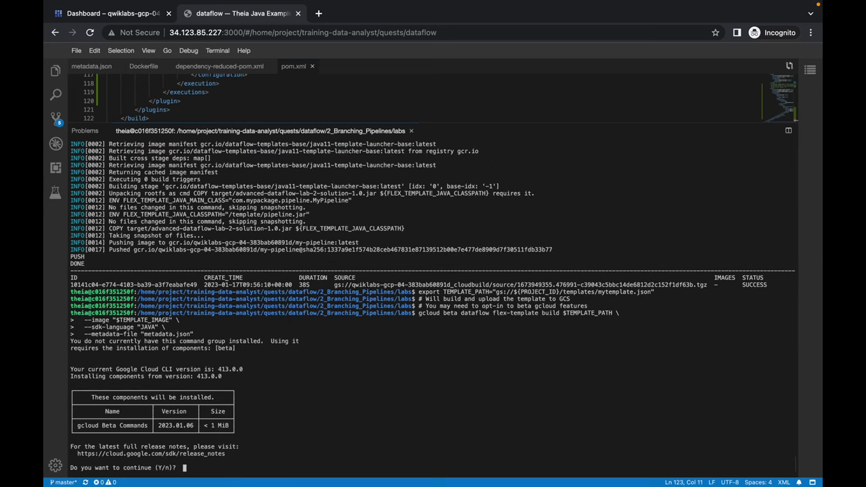
text(Y)
key(Return)
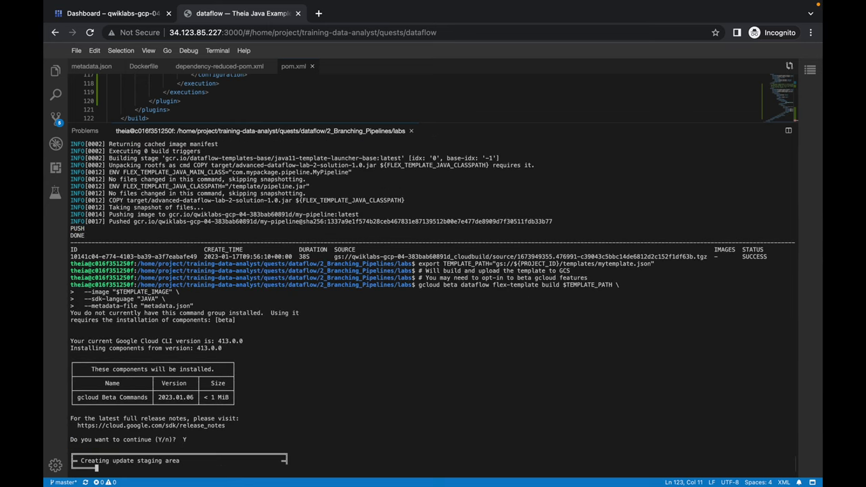
Check the terminal for the progress of the gcloud beta component installation and return to the lab instructions.
key(ctrl+Left)
scroll(561, 307, down, 3)
scroll(561, 312, down, 2)
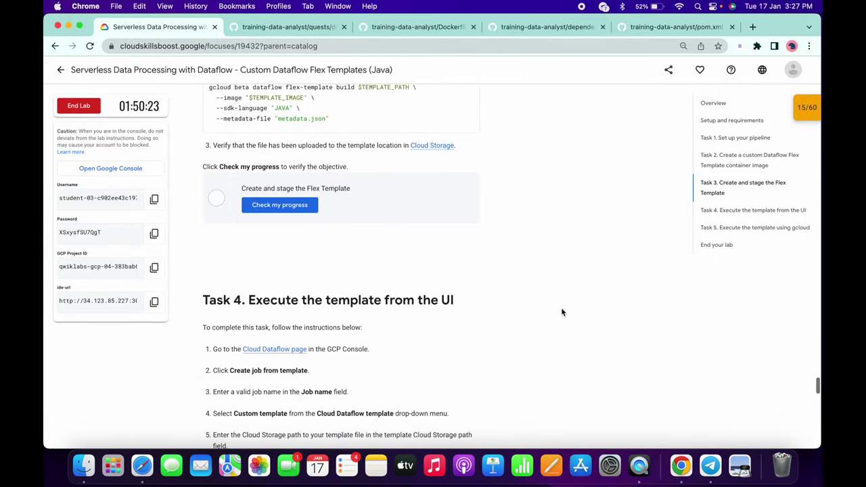
key(ctrl+Right)
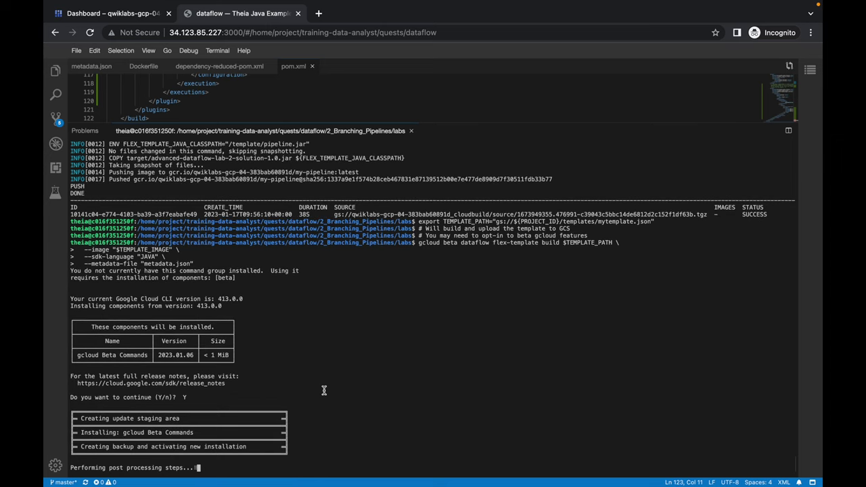
key(ctrl+Left)
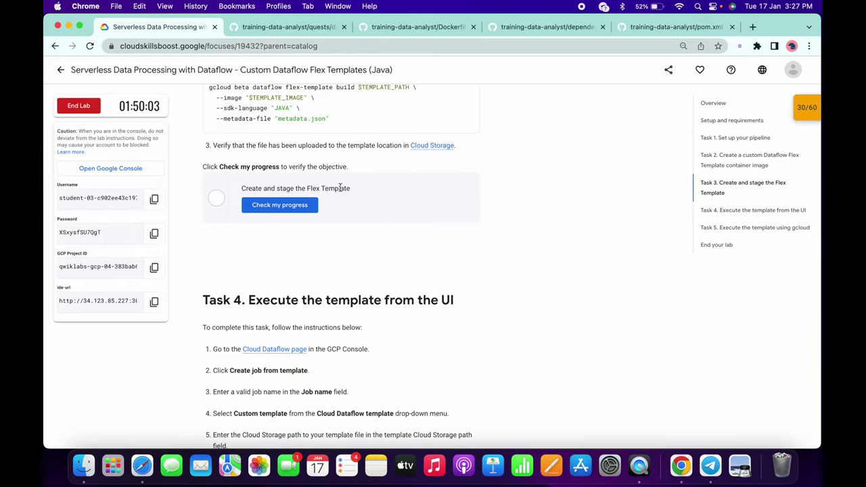
key(ctrl+Right)
key(ctrl+Left)
Open the Cloud Dataflow page from Task 4 in the incognito window and start creating a job from a template.
scroll(282, 302, down, 1)
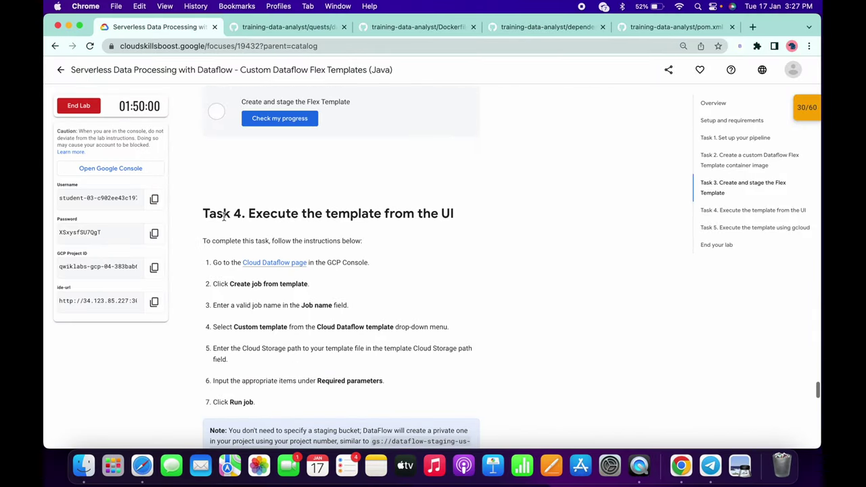
right_click(266, 262)
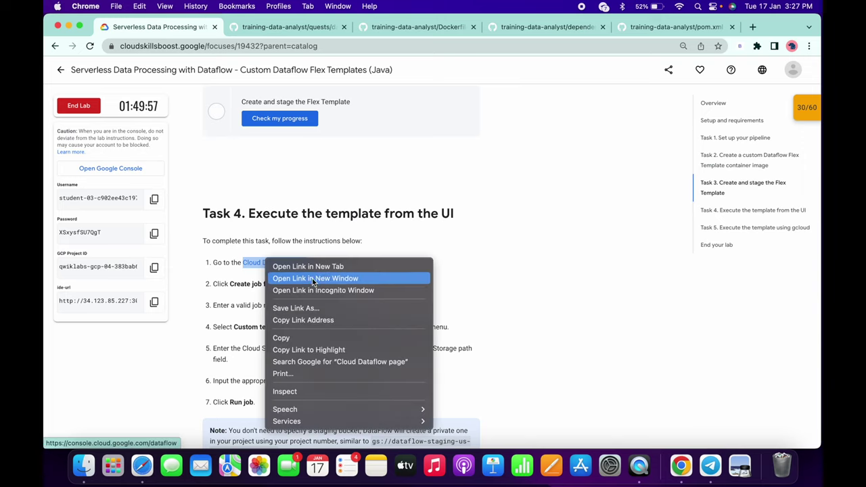
click(332, 290)
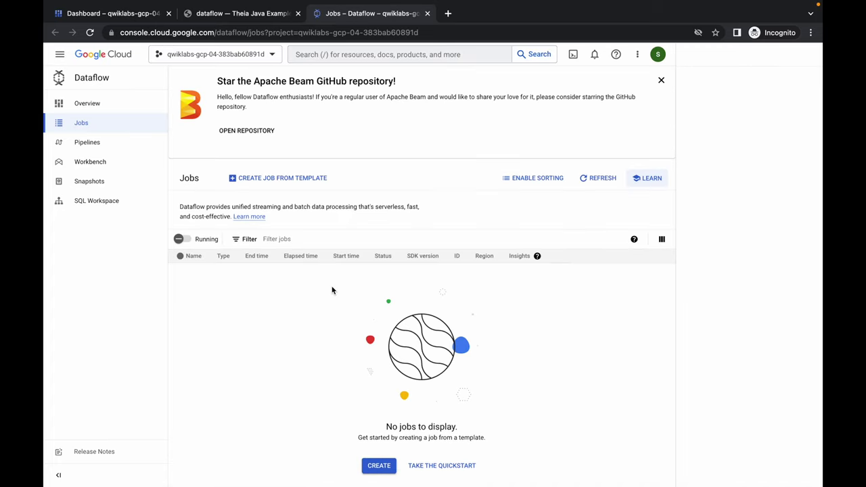
click(276, 178)
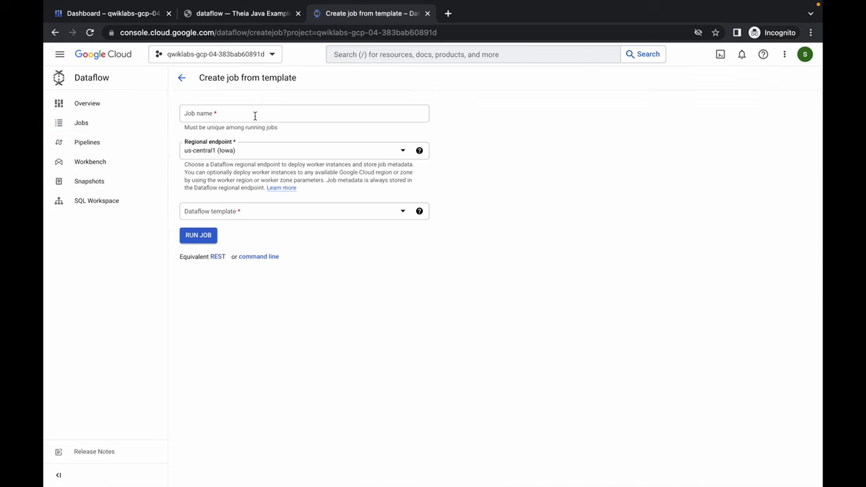
Name the Dataflow job customer-job and choose Custom Template as its Dataflow template.
click(250, 114)
text(cust)
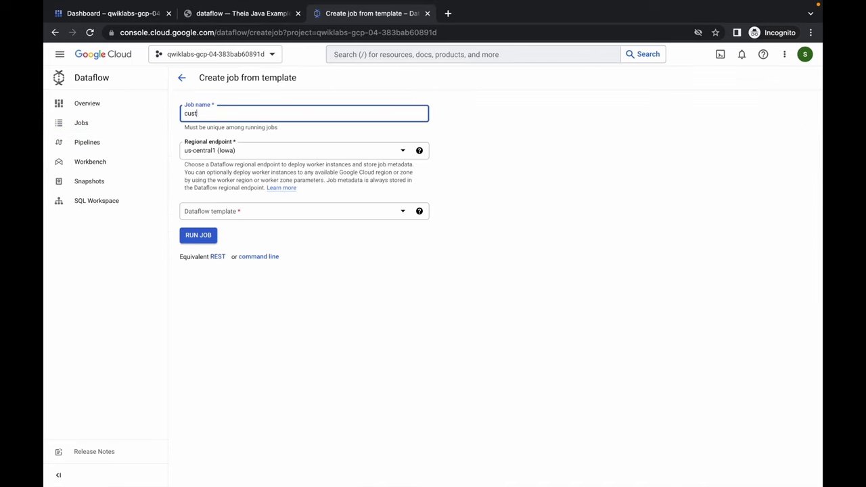
text(omer-job)
click(249, 212)
text(cust)
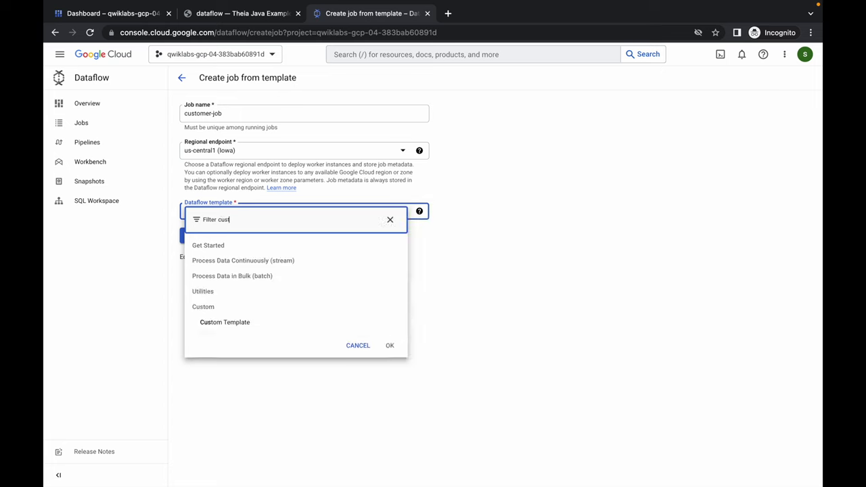
text(o)
click(232, 262)
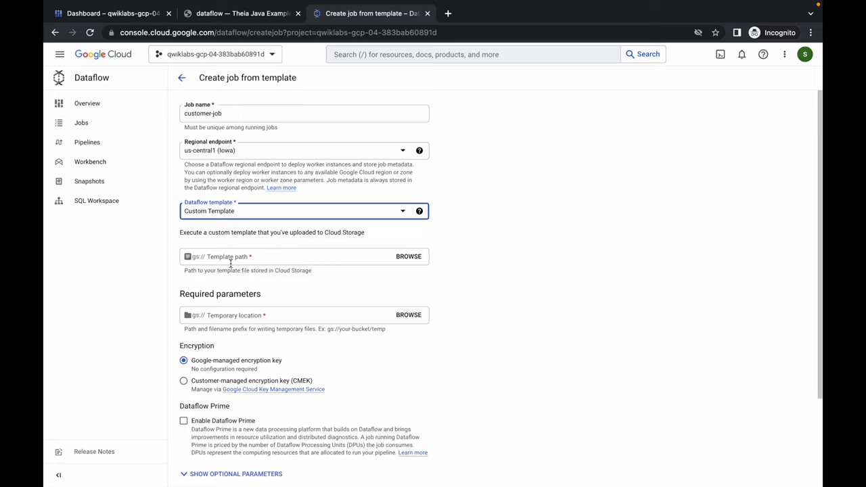
Set the template path to mytemplate.json in the templates folder of the qwiklabs-gcp-04-383bab60891d bucket.
click(407, 260)
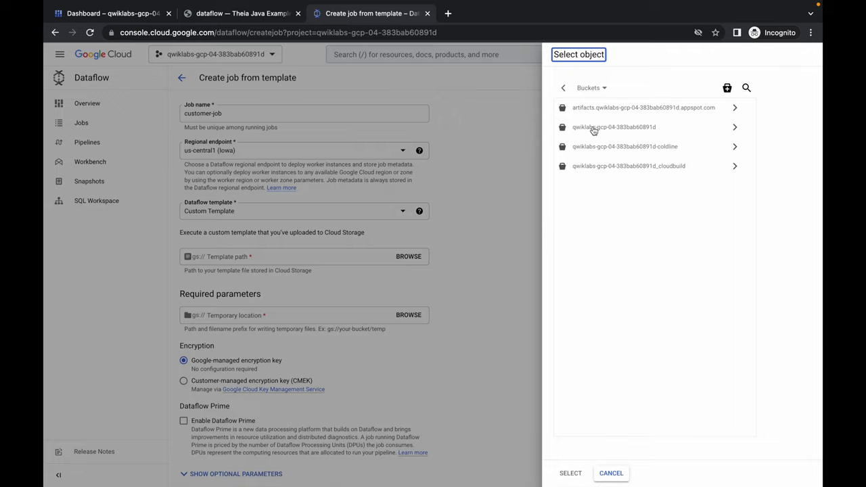
click(736, 128)
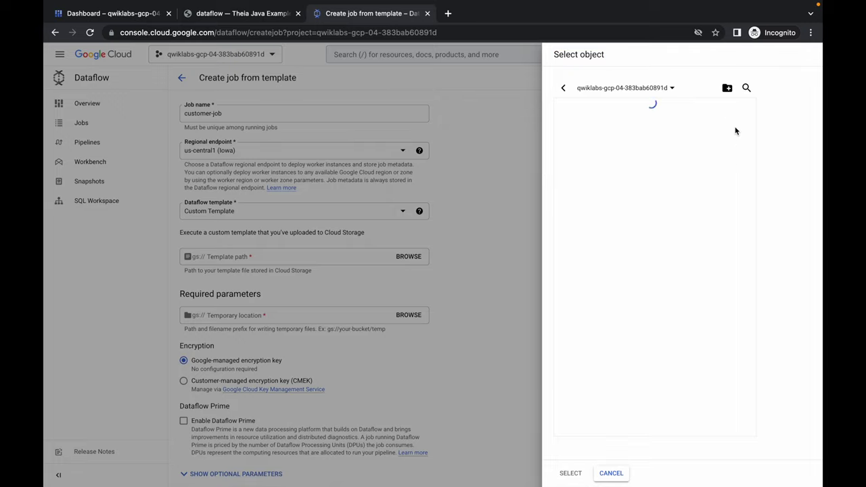
click(738, 128)
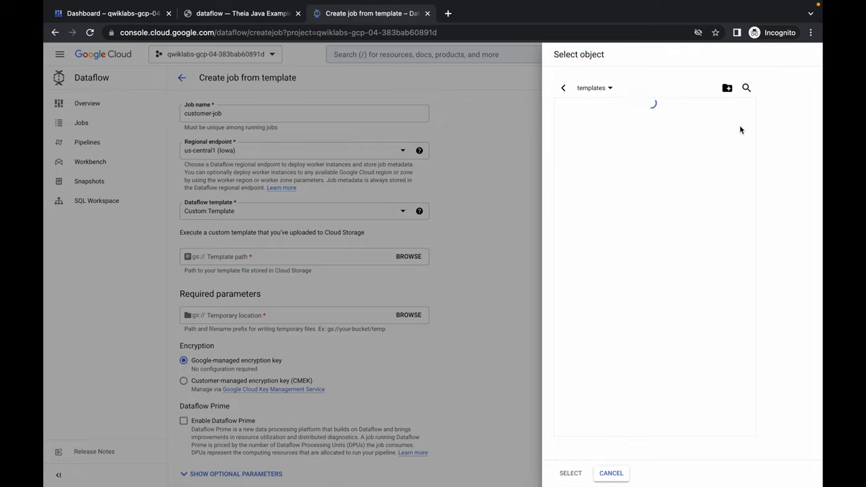
click(593, 112)
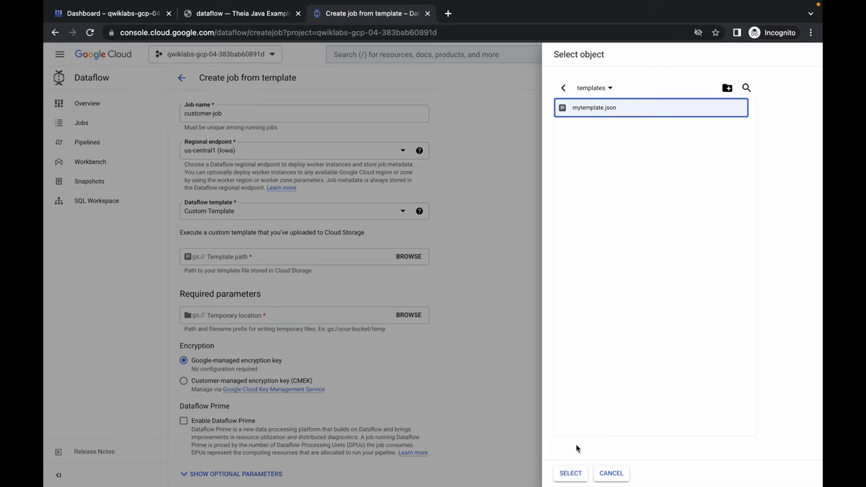
click(570, 473)
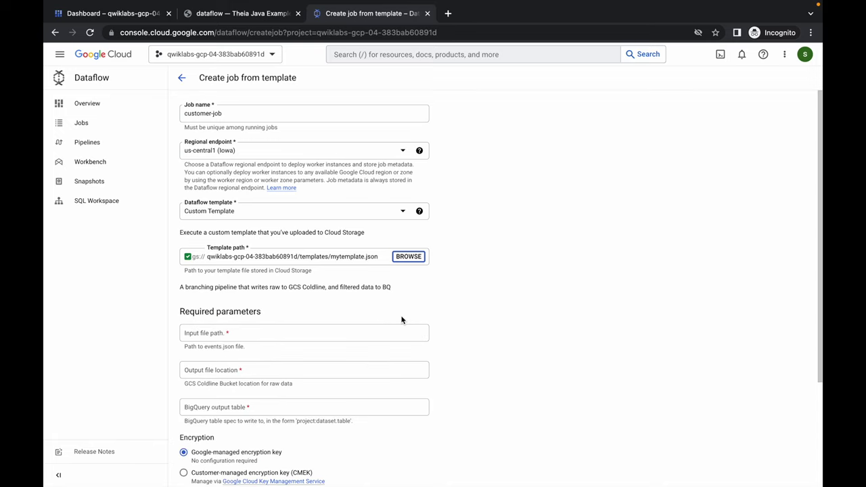
Copy the INPUT_PATH value gs://${PROJECT_ID}/events.json from the lab's Task 5 command into the job's input file path.
scroll(399, 318, down, 1)
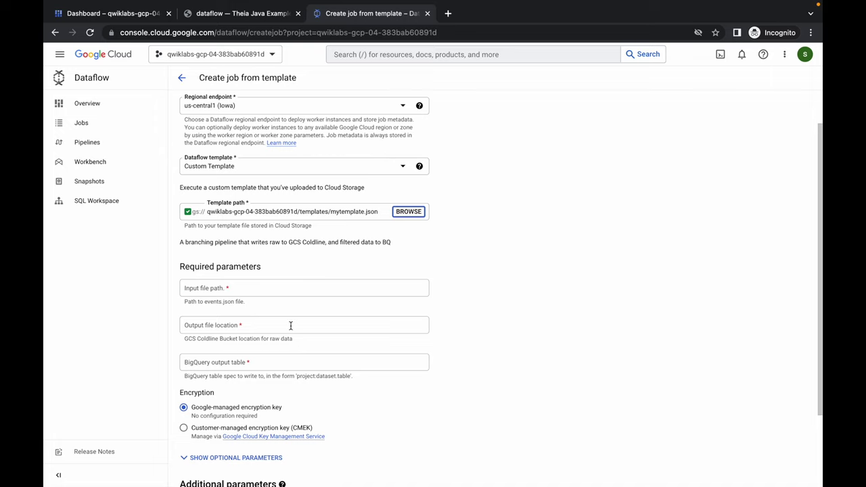
key(ctrl+Left)
scroll(319, 292, down, 10)
scroll(320, 297, down, 2)
key(ctrl+Right)
key(ctrl+Left)
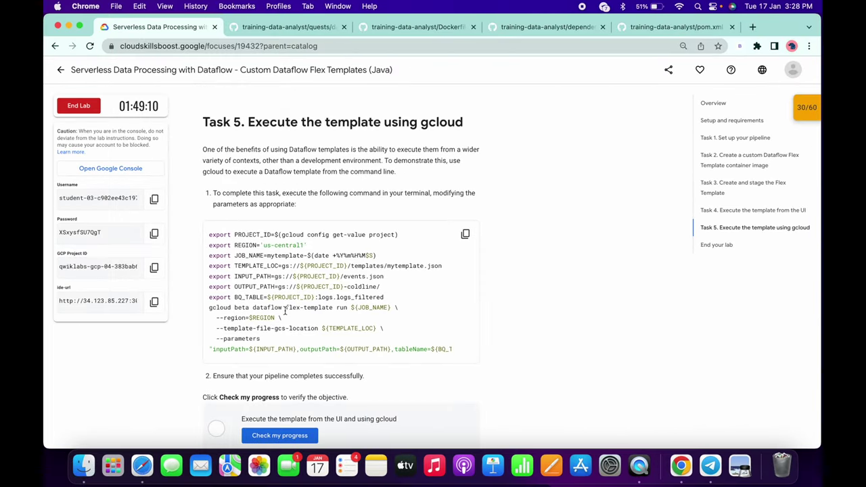
scroll(285, 310, down, 1)
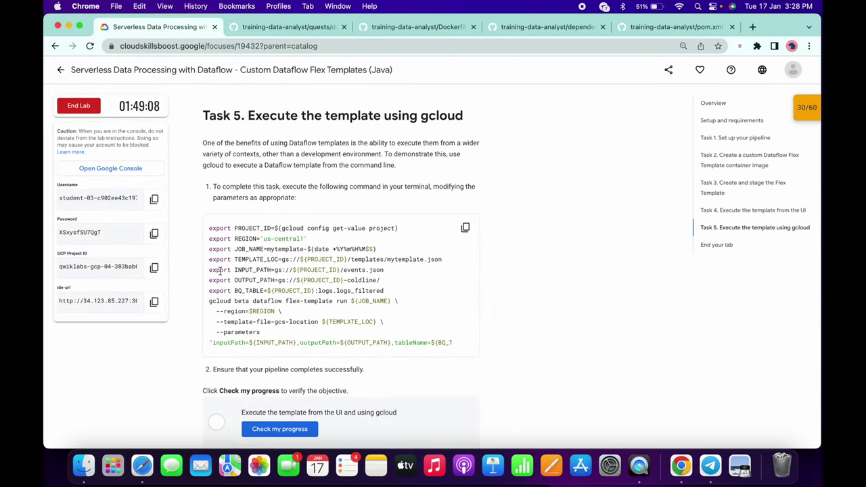
drag(209, 270, 389, 273)
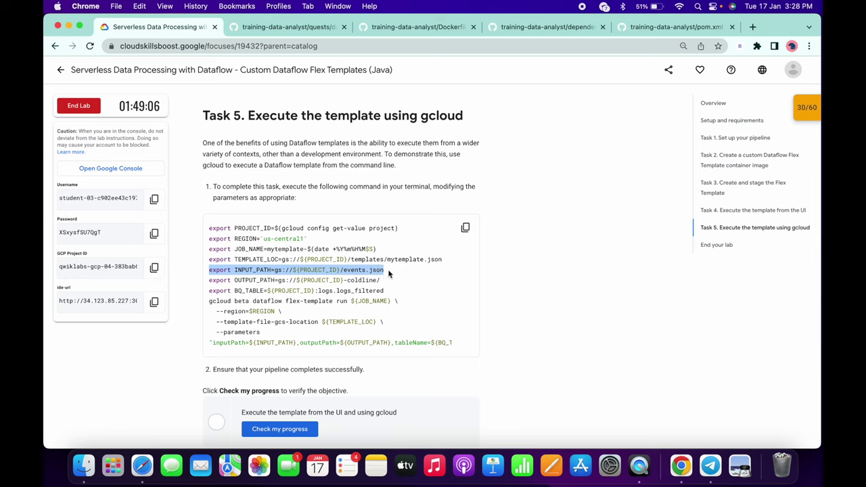
click(382, 270)
drag(275, 271, 387, 274)
key(super+c)
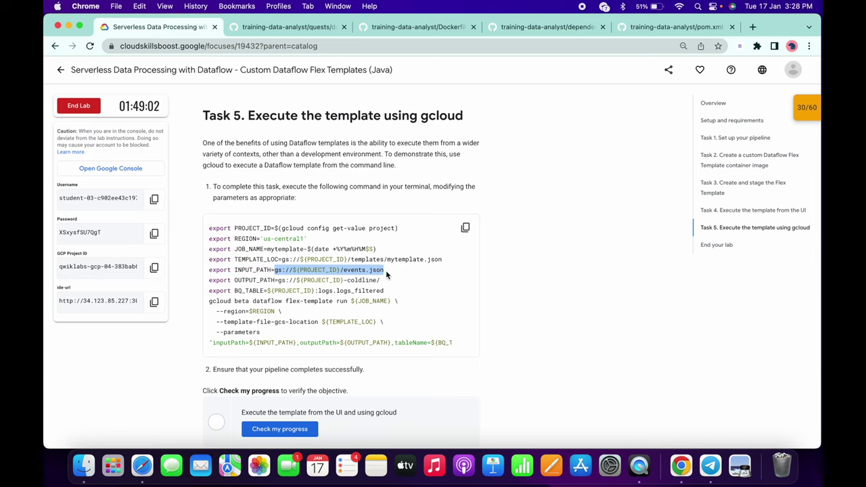
key(super+Tab)
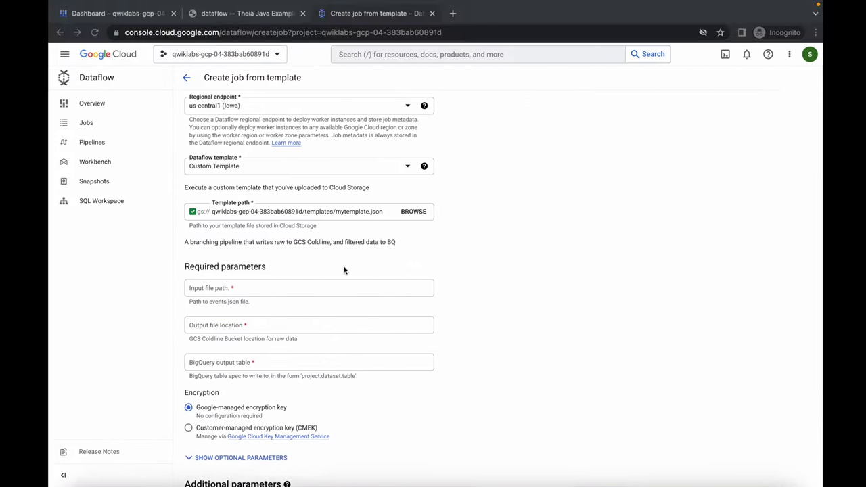
click(281, 290)
key(super+v)
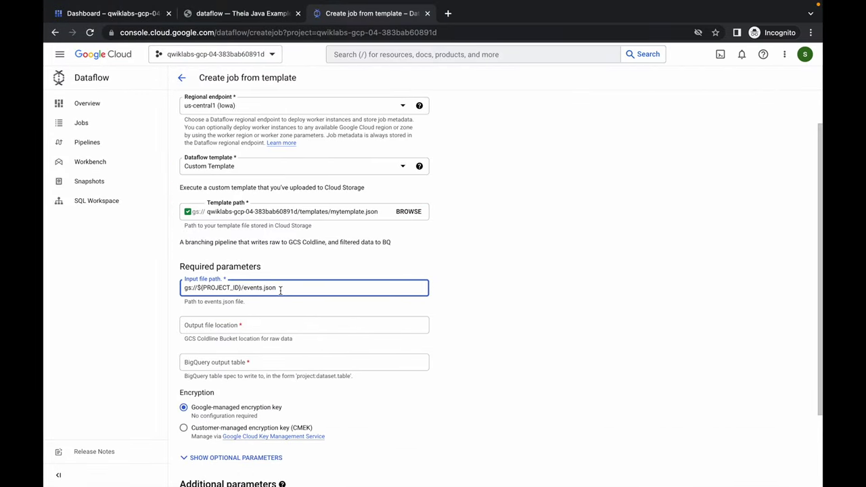
Copy the OUTPUT_PATH value gs://${PROJECT_ID}-coldline/ from the lab's Task 5 command into the job's output file location.
key(super+Tab)
key(super+Tab)
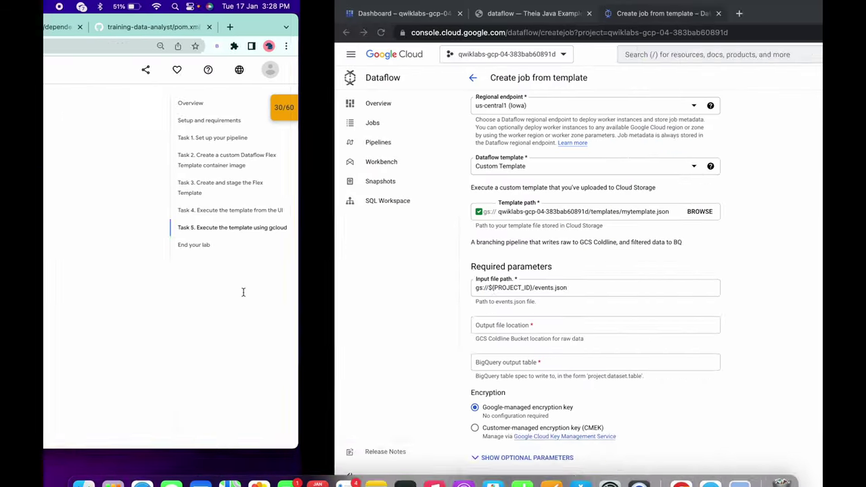
key(super+Tab)
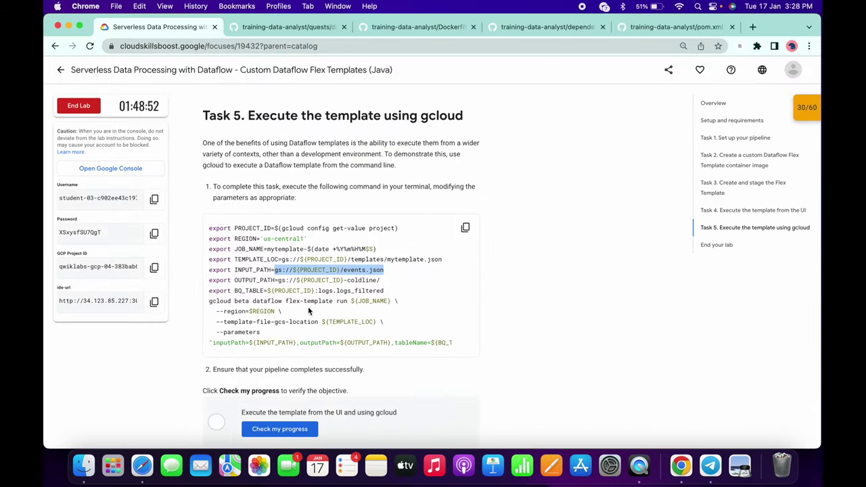
drag(277, 280, 396, 279)
key(super+c)
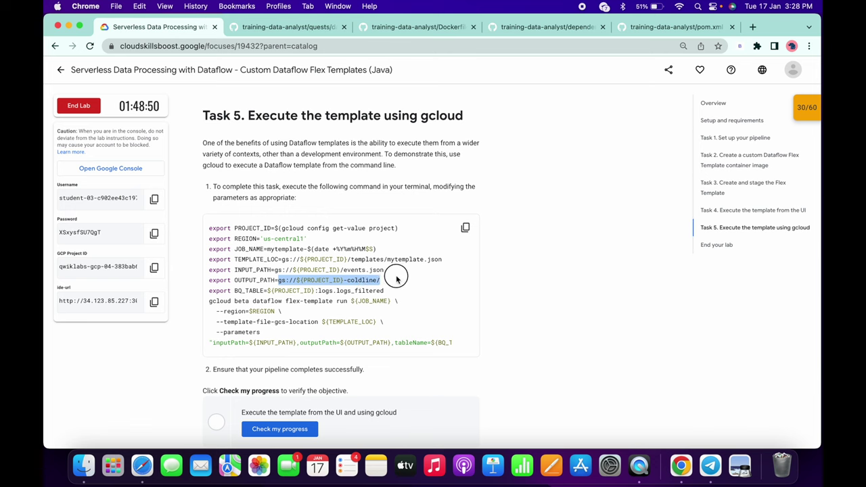
key(super+Tab)
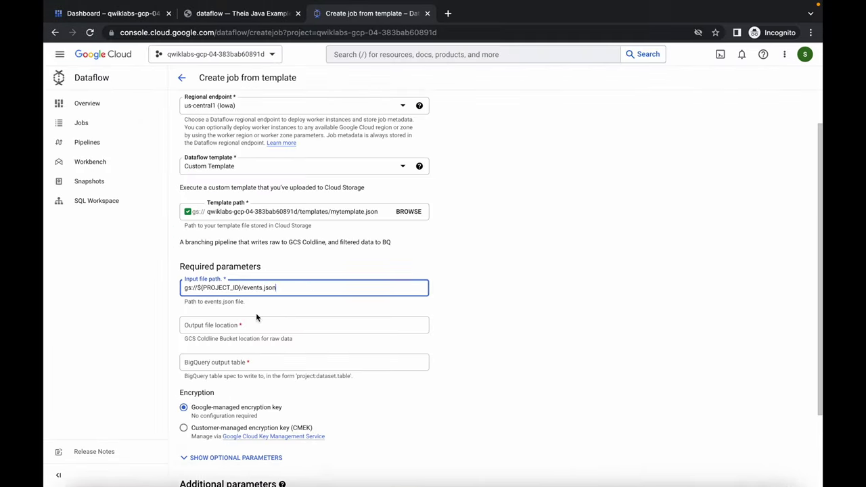
click(241, 327)
key(super+v)
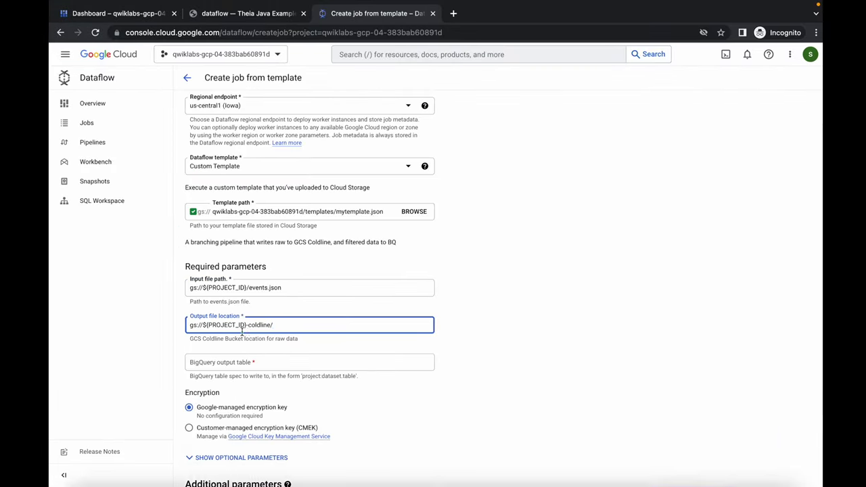
Copy the BQ_TABLE value ${PROJECT_ID}:logs.logs_filtered from the lab's Task 5 command into the job's BigQuery output table.
key(super+Tab)
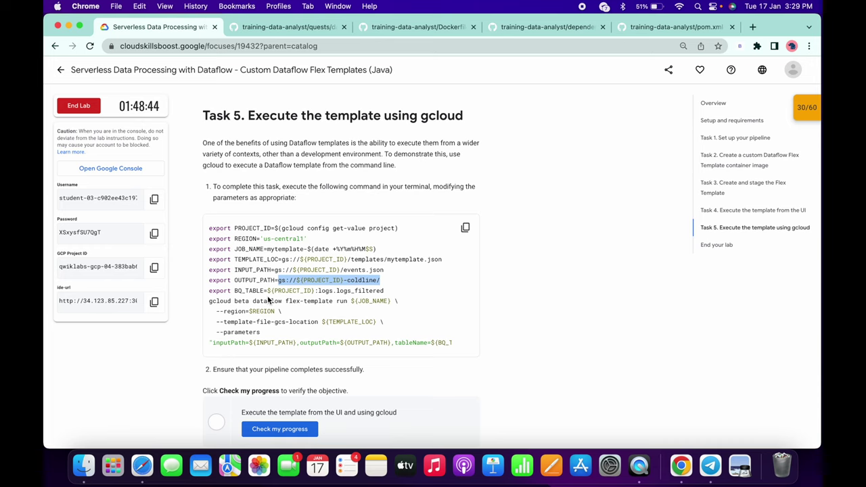
drag(268, 291, 390, 296)
key(ctrl+c)
key(super+Tab)
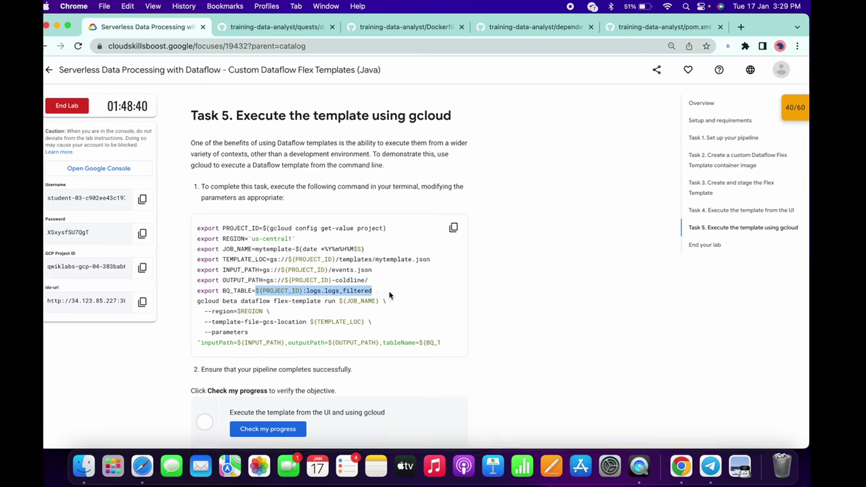
click(286, 370)
key(ctrl+v)
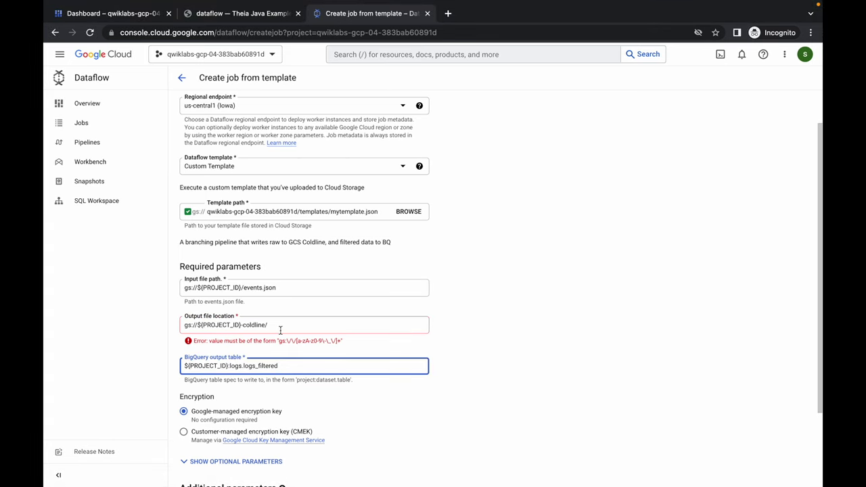
Replace ${PROJECT_ID} in the input path, output location and BigQuery table with the lab's GCP project ID, qwiklabs-gcp-04-383bab60891d.
key(super+Tab)
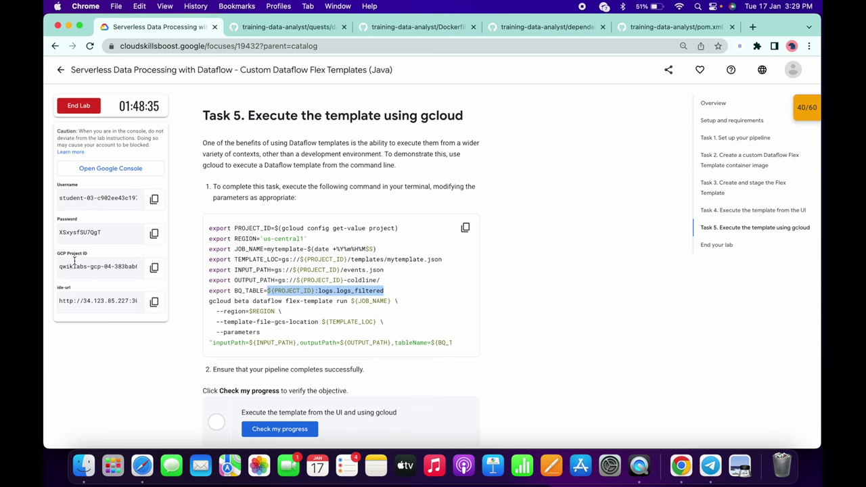
click(154, 269)
key(super+Tab)
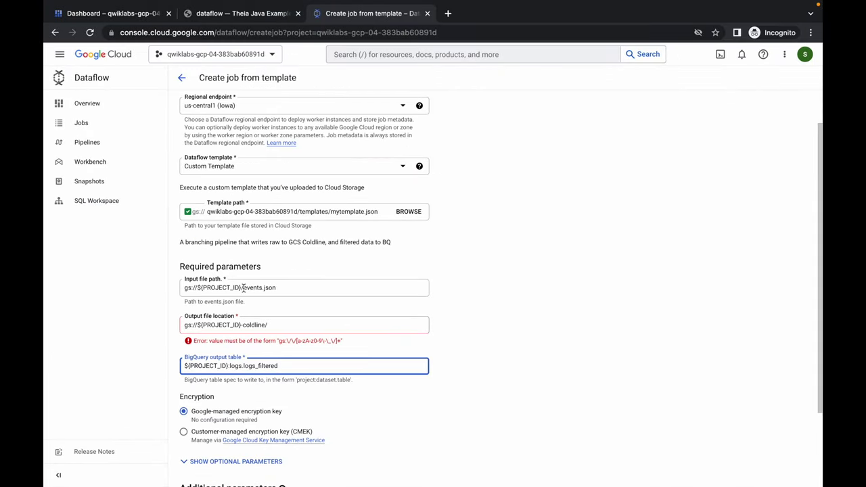
key(super+equal)
key(super+equal)
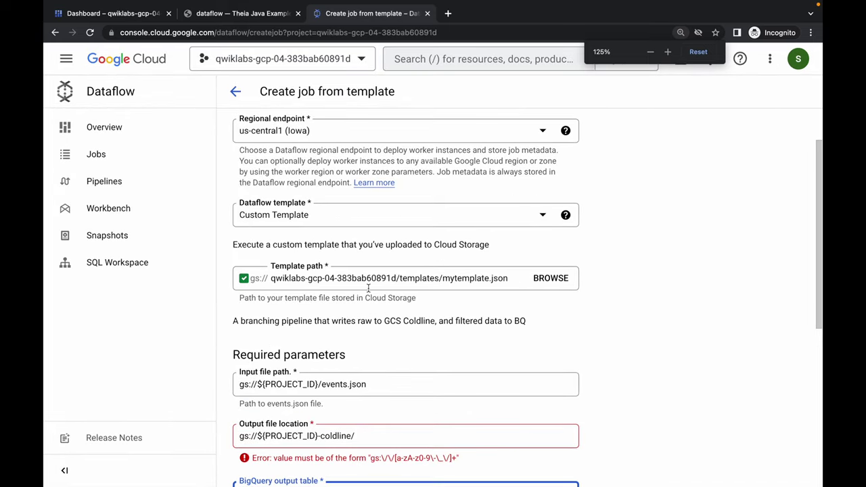
scroll(368, 288, down, 2)
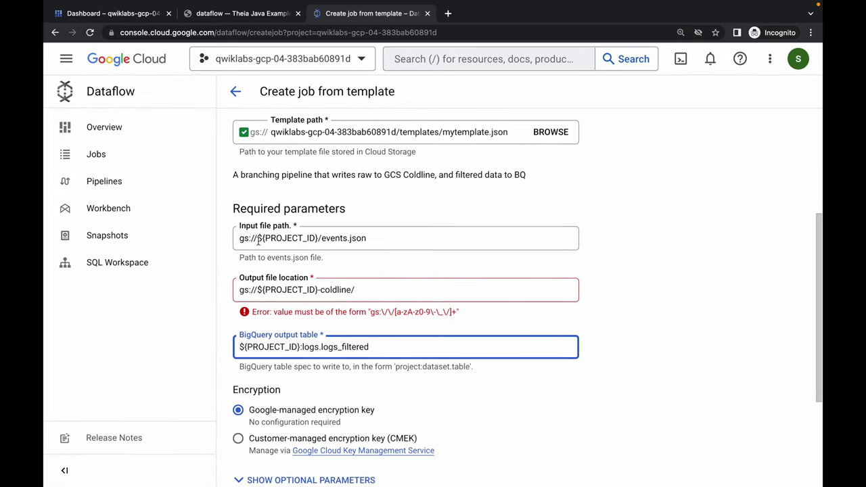
drag(258, 241, 317, 241)
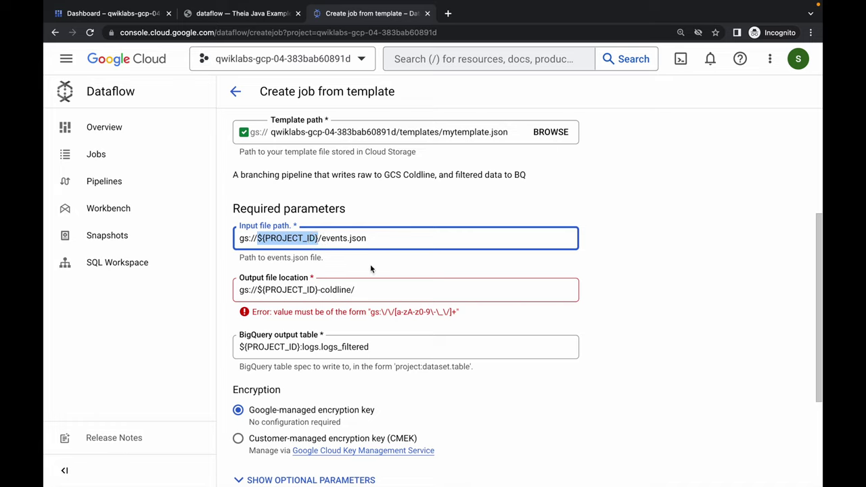
key(super+v)
drag(257, 293, 318, 292)
key(super+v)
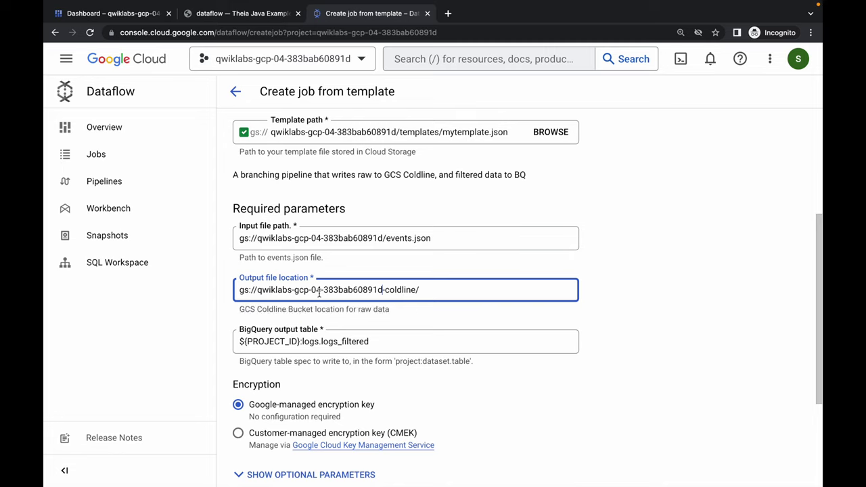
drag(242, 344, 304, 342)
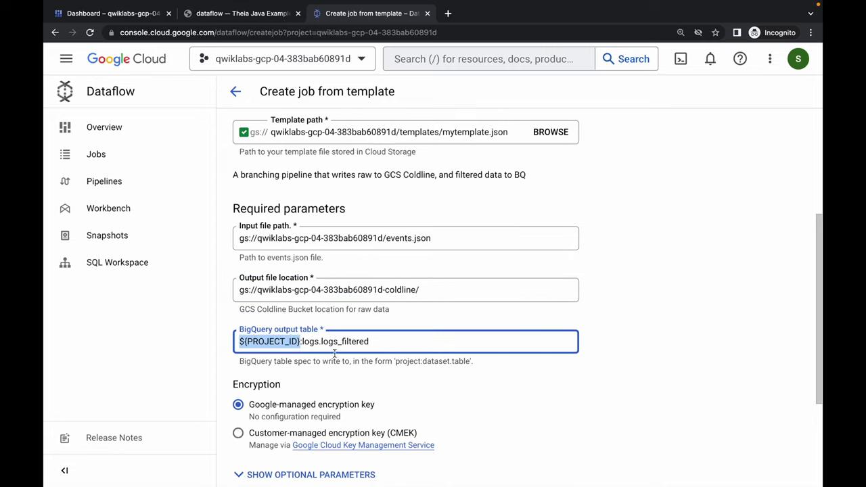
key(super+v)
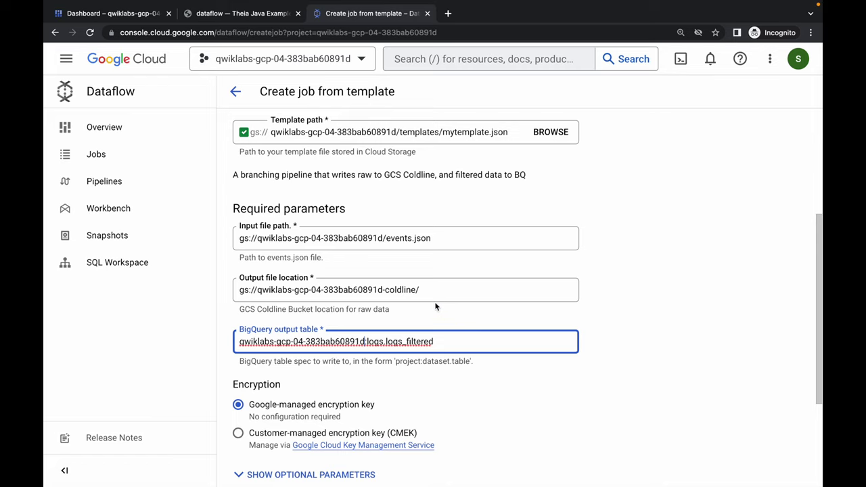
Append template_output/ to the output file location and run the Dataflow job.
click(430, 291)
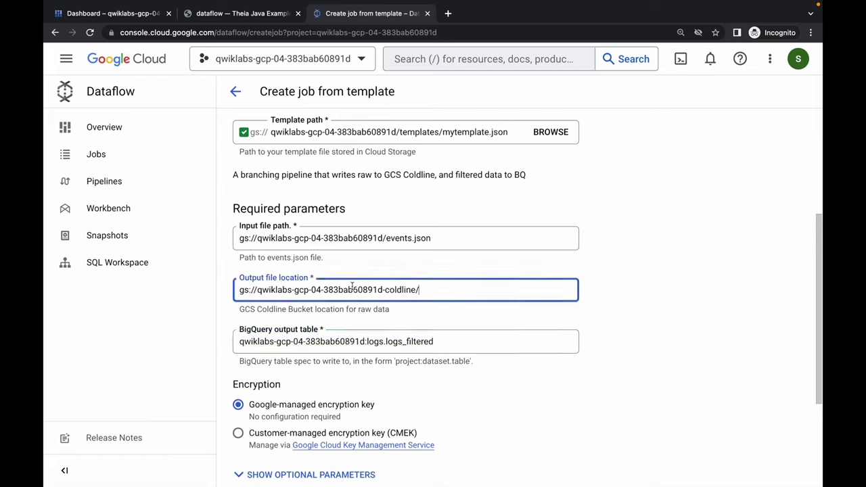
text(template_output)
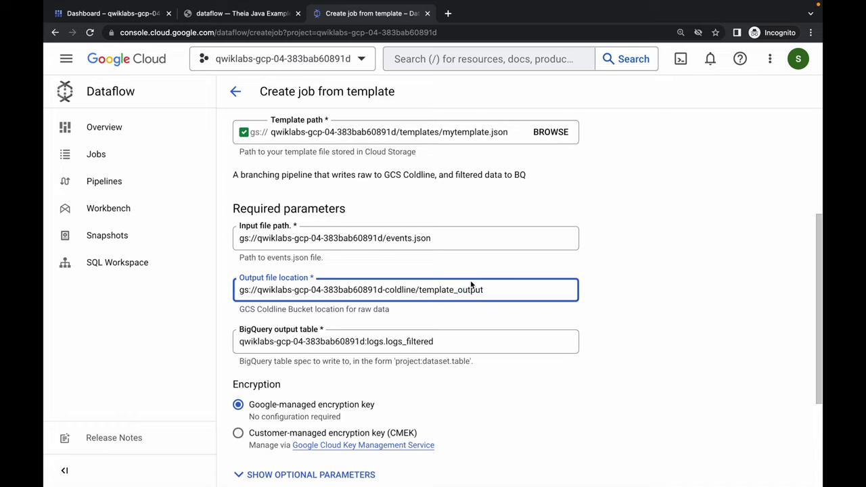
text(/)
scroll(389, 255, down, 3)
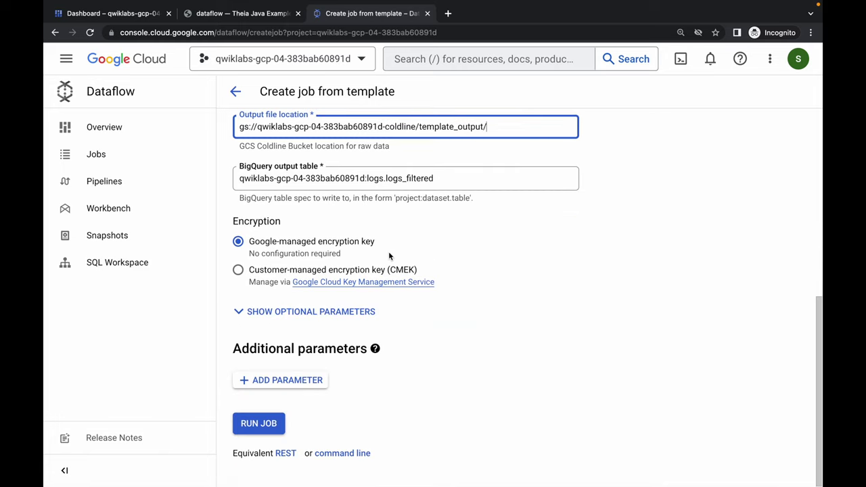
click(269, 425)
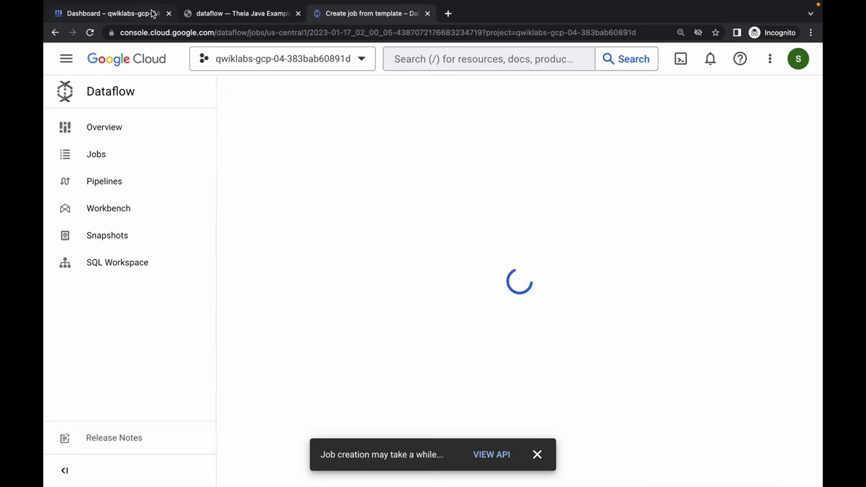
Return to the lab instructions and check the progress of the Create and stage the Flex Template objective.
click(212, 19)
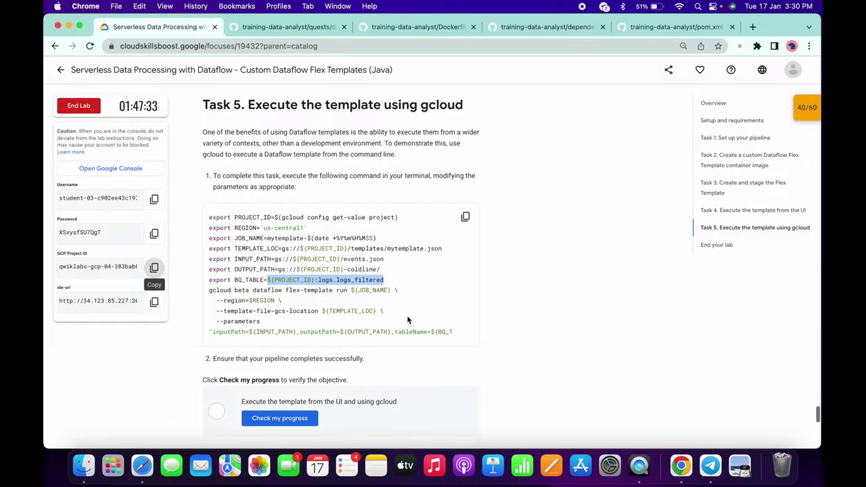
scroll(408, 320, up, 15)
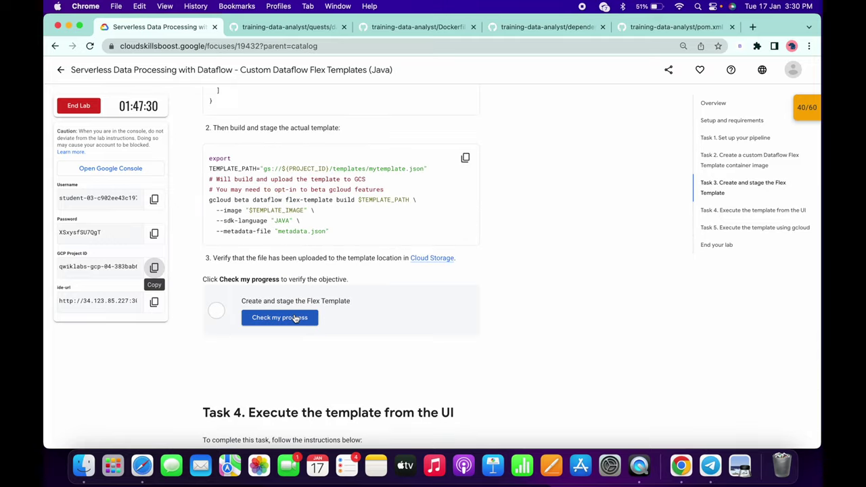
click(295, 319)
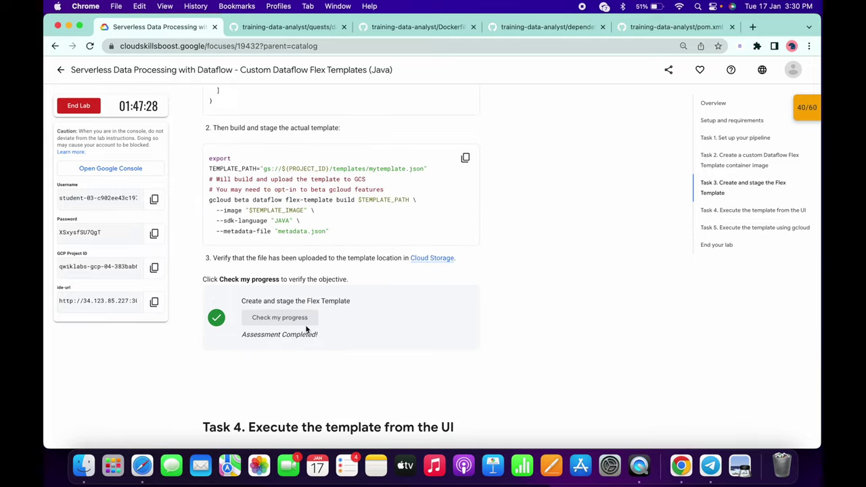
Copy the Task 5 gcloud flex-template run command from the lab and execute it in the Theia terminal's 2_Branching_Pipelines/labs directory.
scroll(301, 304, down, 5)
scroll(293, 209, down, 3)
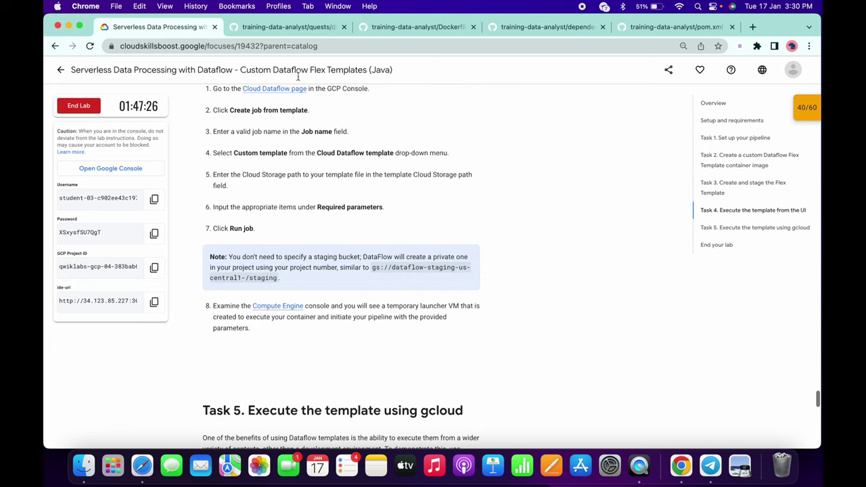
scroll(331, 203, up, 1)
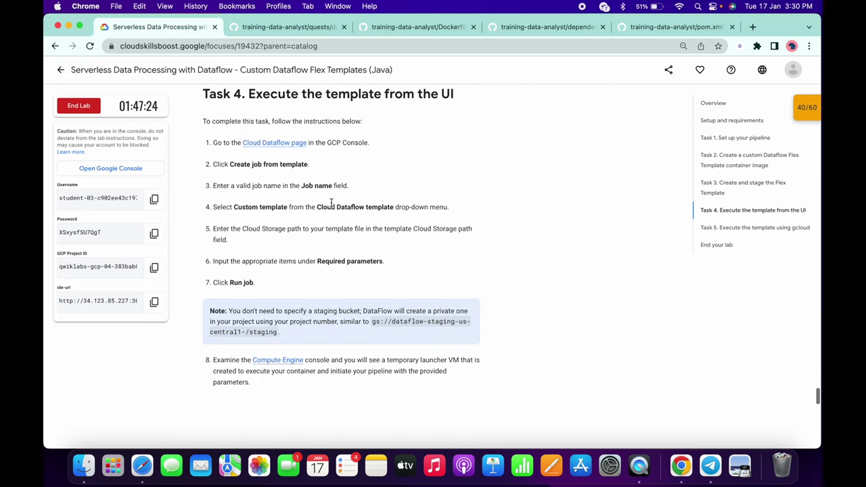
scroll(440, 135, down, 8)
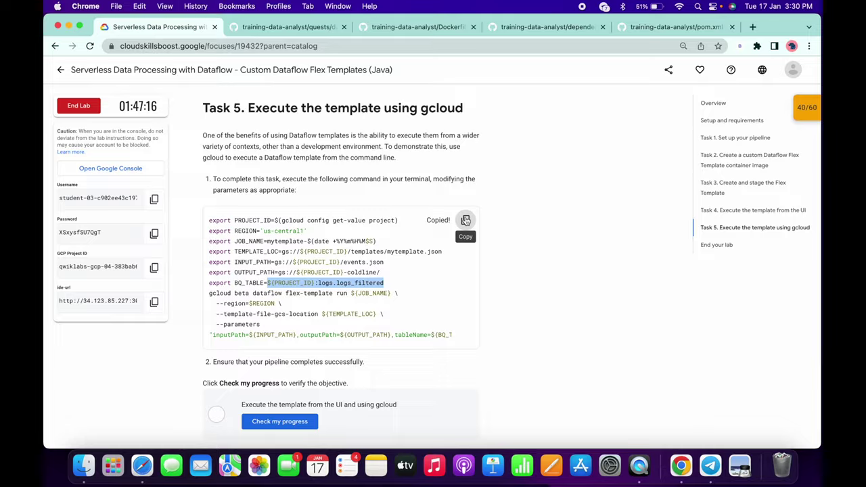
key(ctrl+Right)
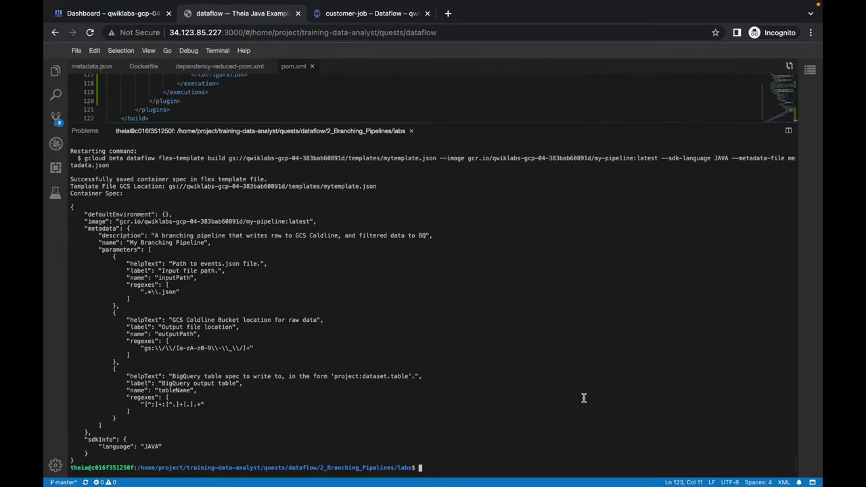
key(super+v)
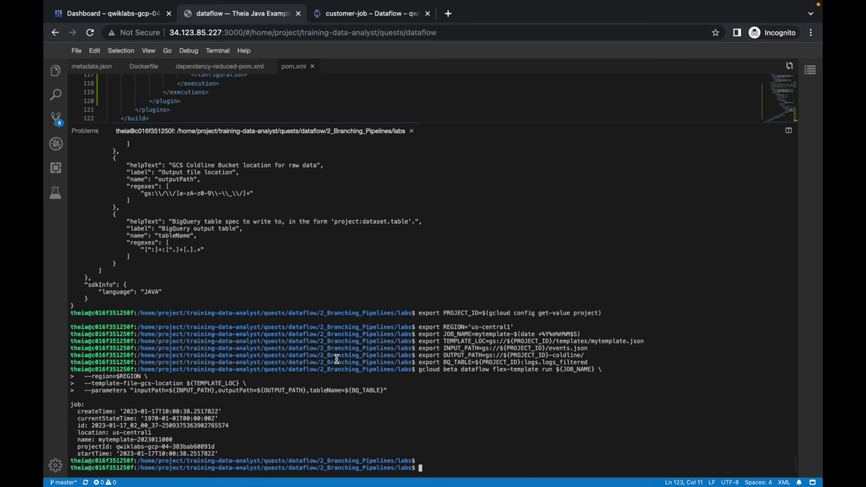
Show the project's Dataflow jobs list in the Google Cloud console and close the Learn tutorial panel.
click(360, 17)
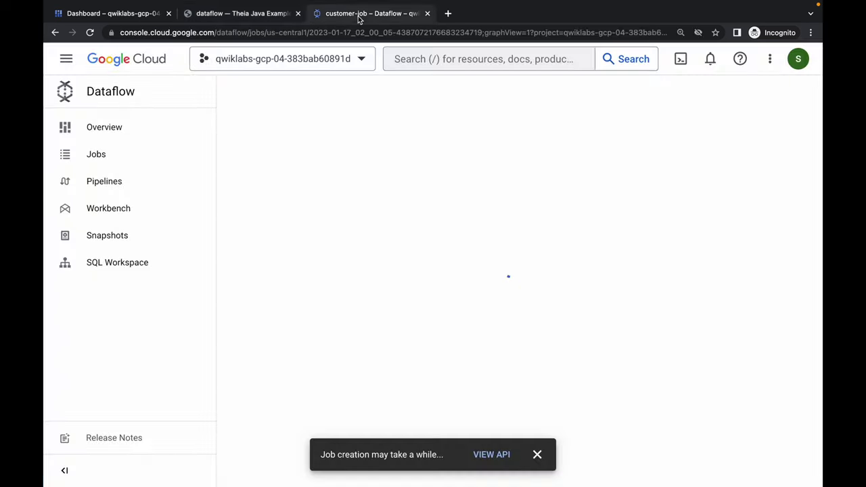
click(97, 155)
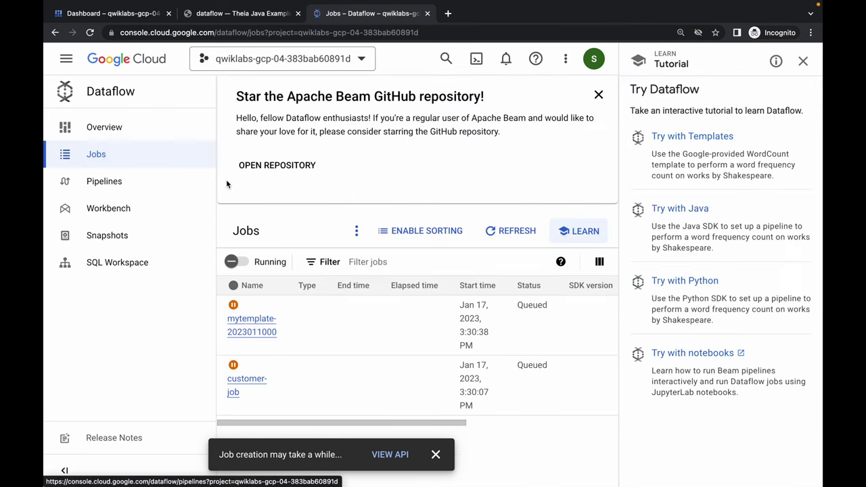
key(super+minus)
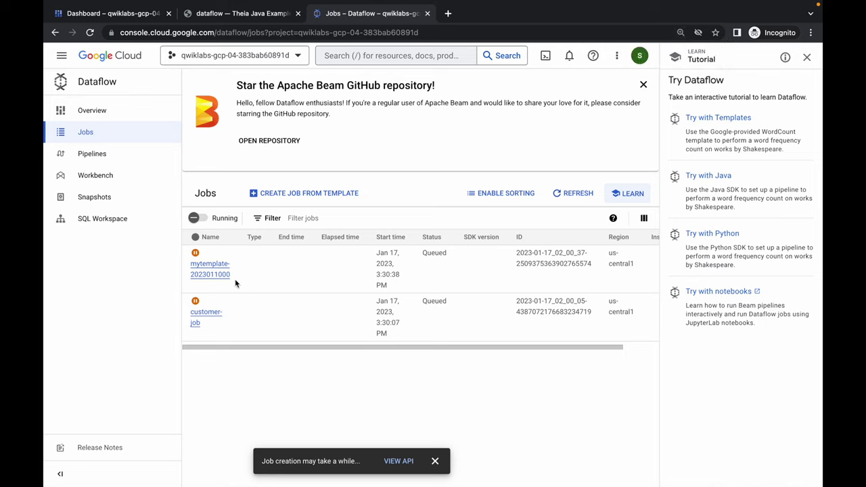
click(808, 58)
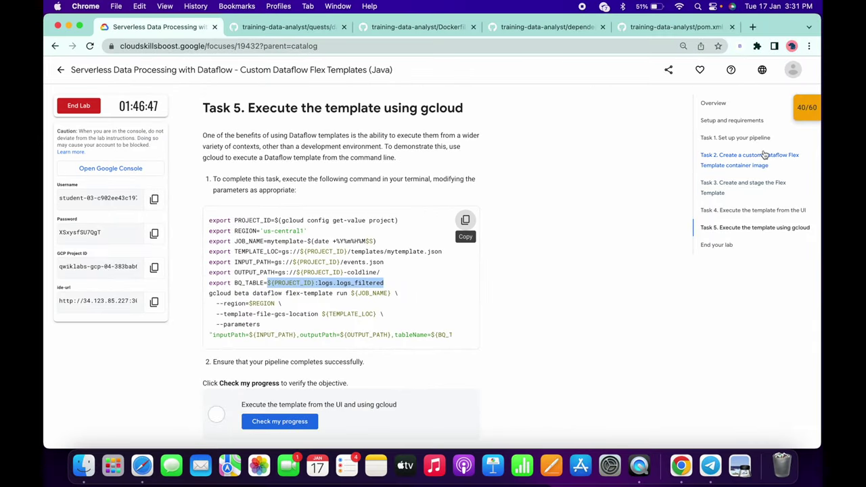
Refresh the Dataflow jobs list to check the status of the mytemplate and customer-job runs.
key(ctrl+Right)
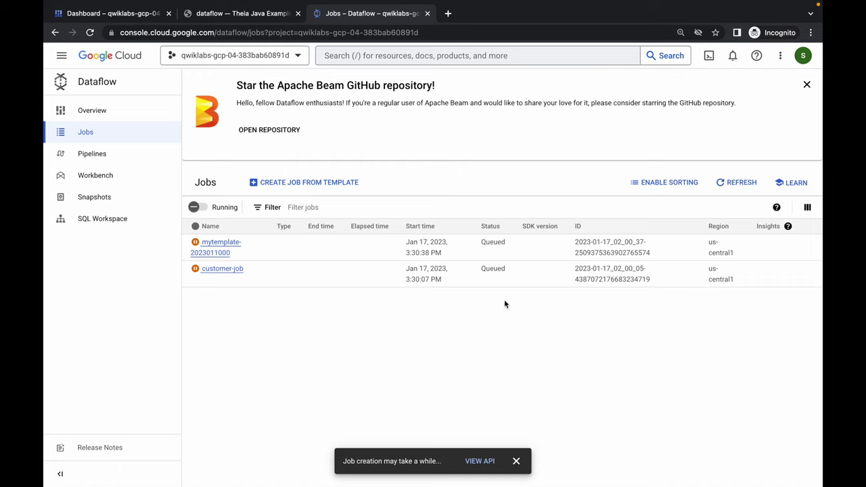
click(731, 188)
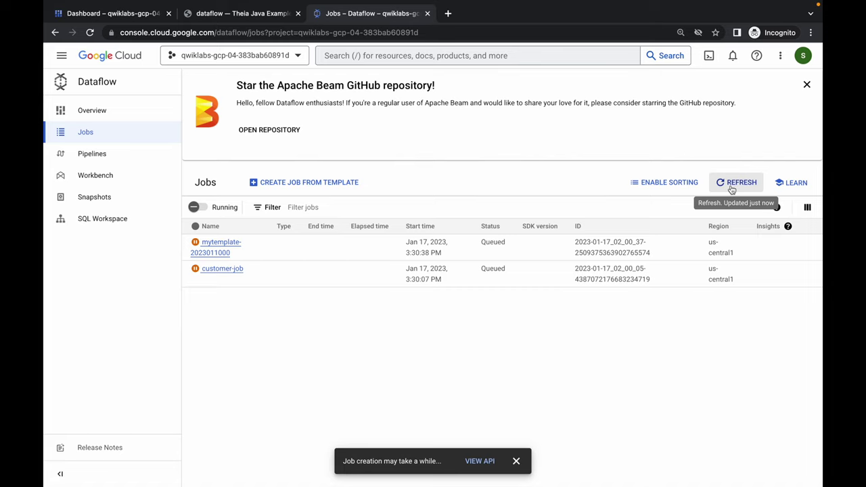
click(732, 187)
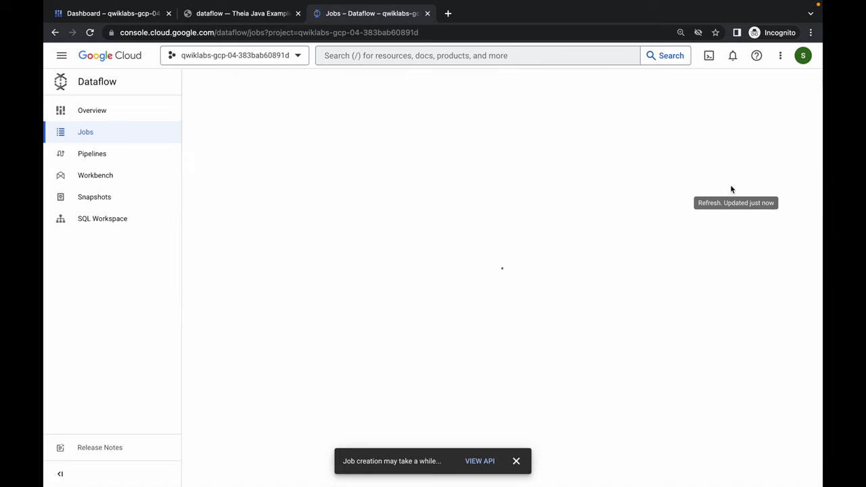